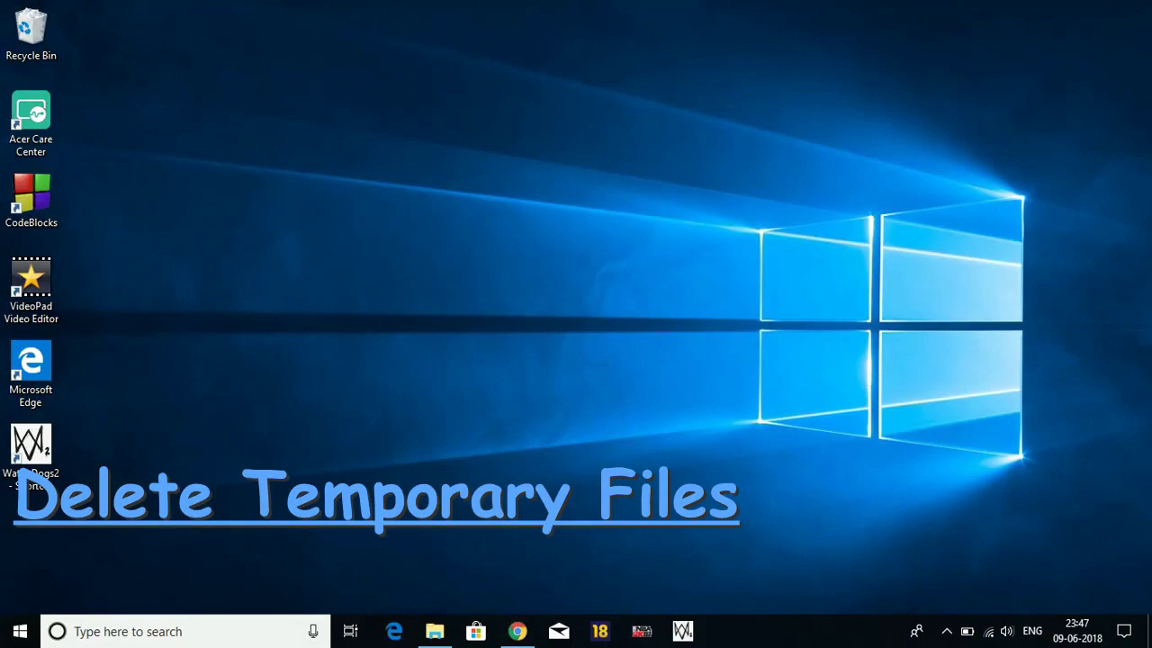
# - Open the user's temporary files folder by running %temp% from the Run dialog
pyautogui.click(199, 631)
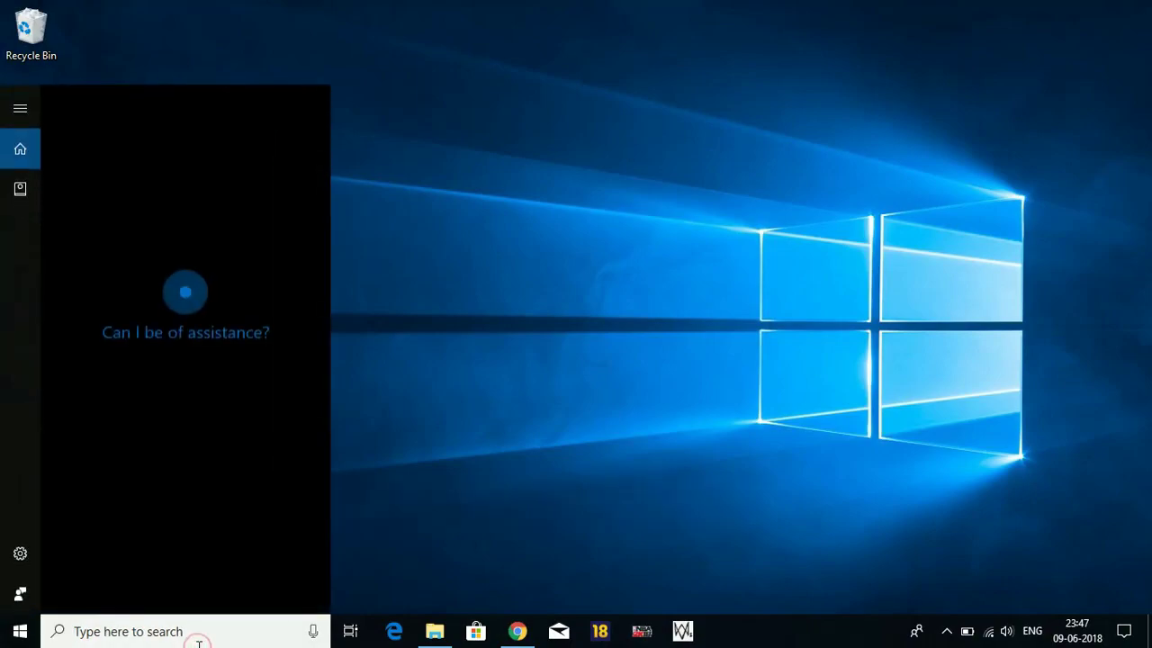
pyautogui.write('run')
pyautogui.press('Return')
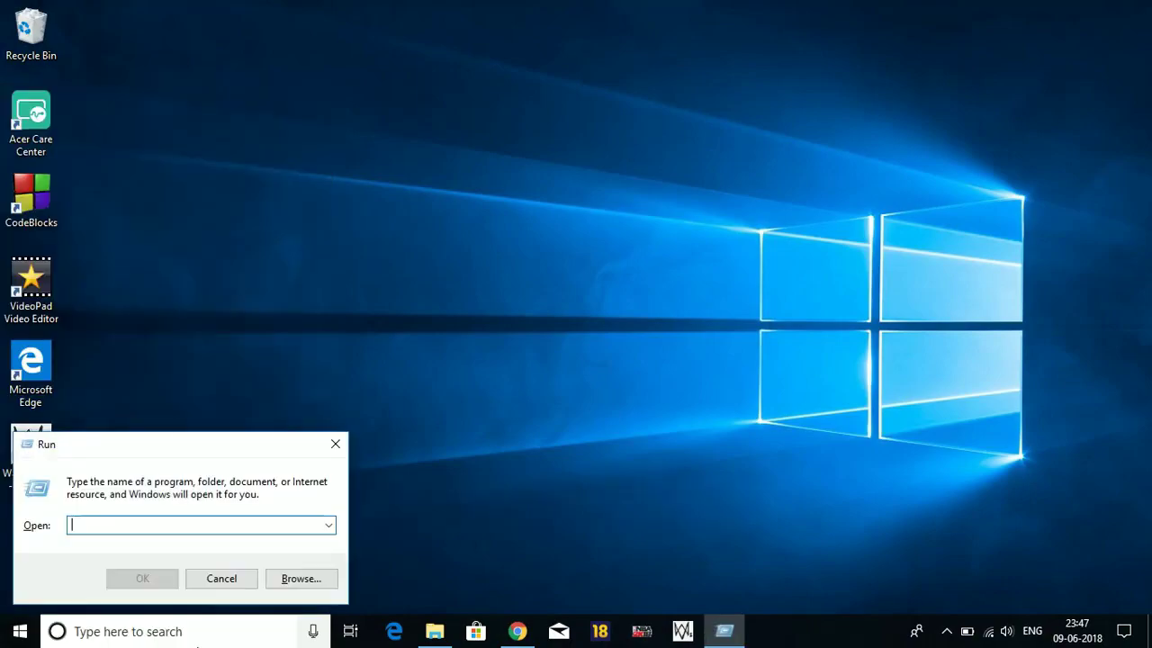
pyautogui.write('%temp')
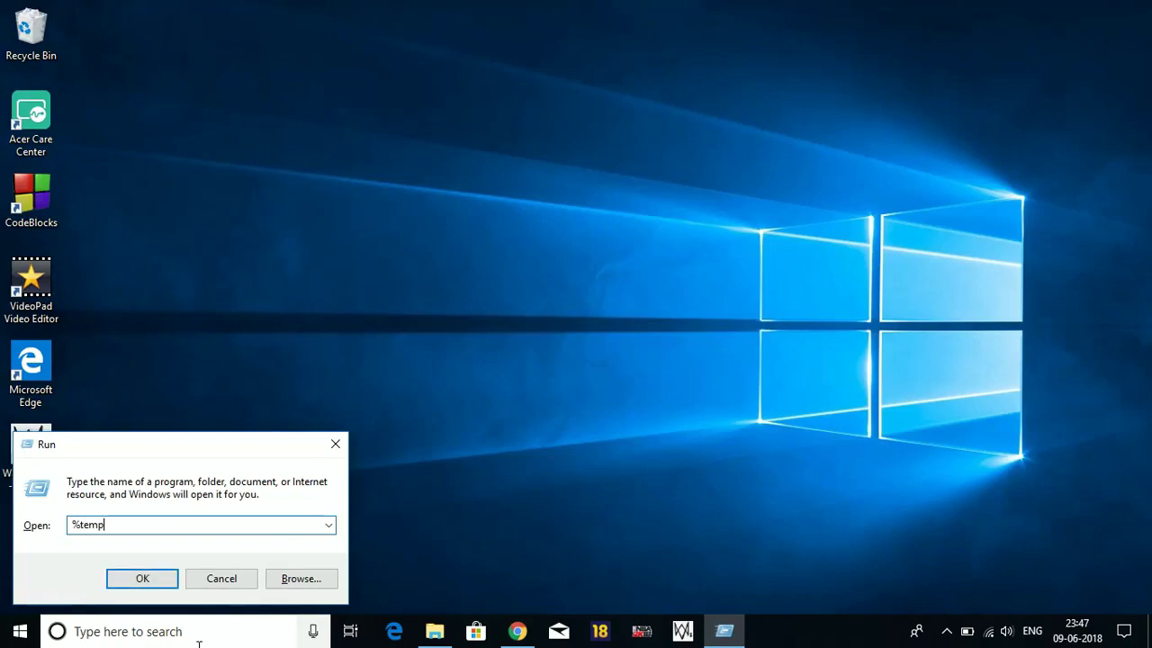
pyautogui.write('%')
pyautogui.press('Return')
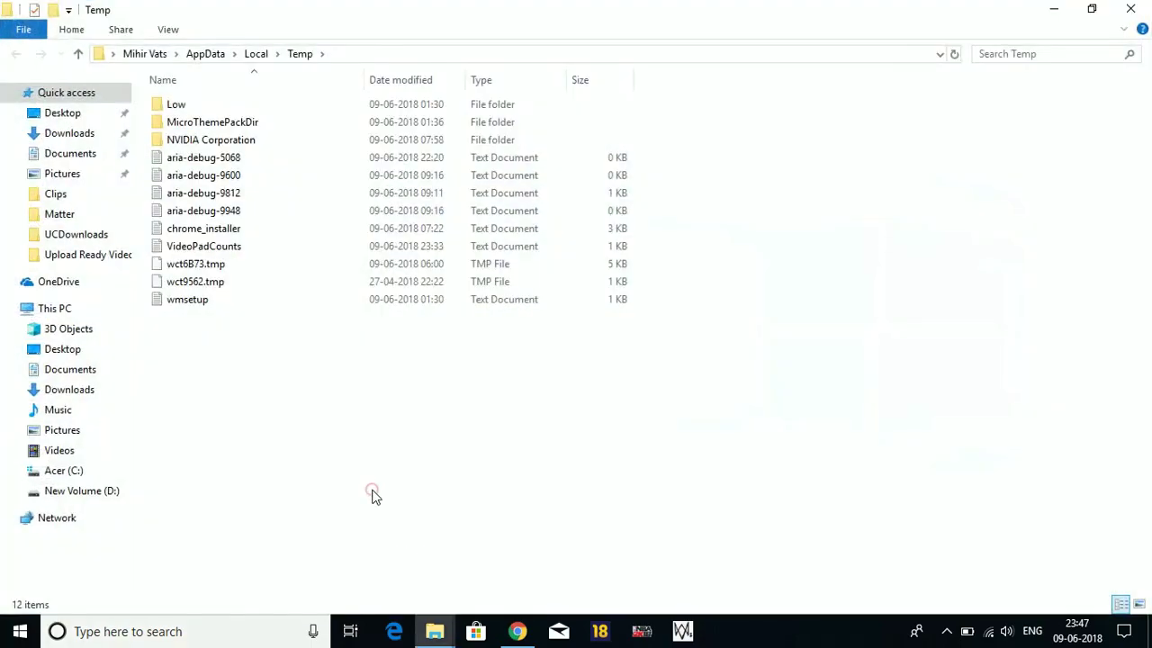
# - Permanently delete all files and folders in the user's Temp folder and close its window
pyautogui.hotkey('ctrl', 'a')
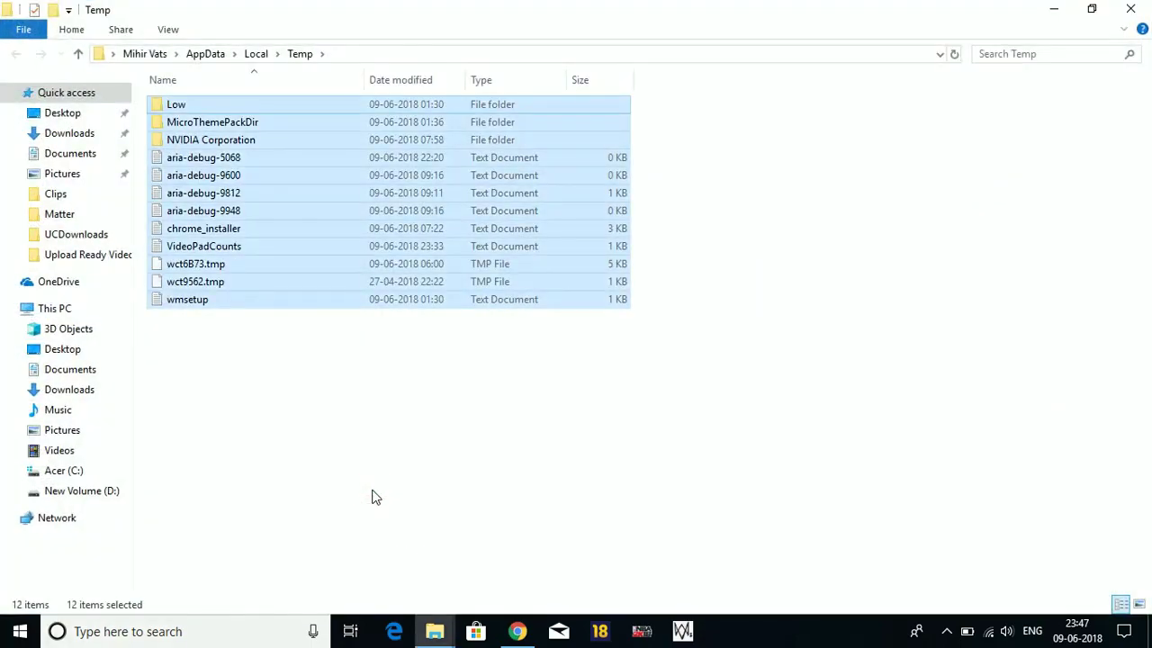
pyautogui.hotkey('shift', 'Delete')
pyautogui.press('Return')
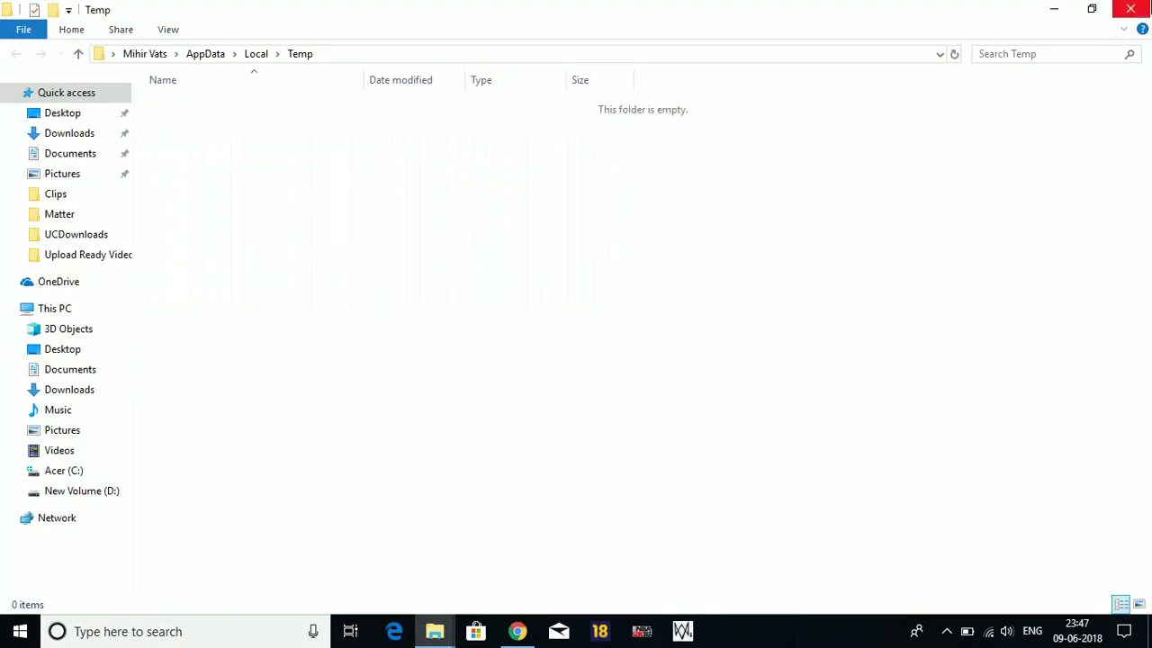
pyautogui.click(1130, 9)
# - Run temp from the Run dialog to check the System32 temp folder for leftover files, and close its window
pyautogui.click(234, 642)
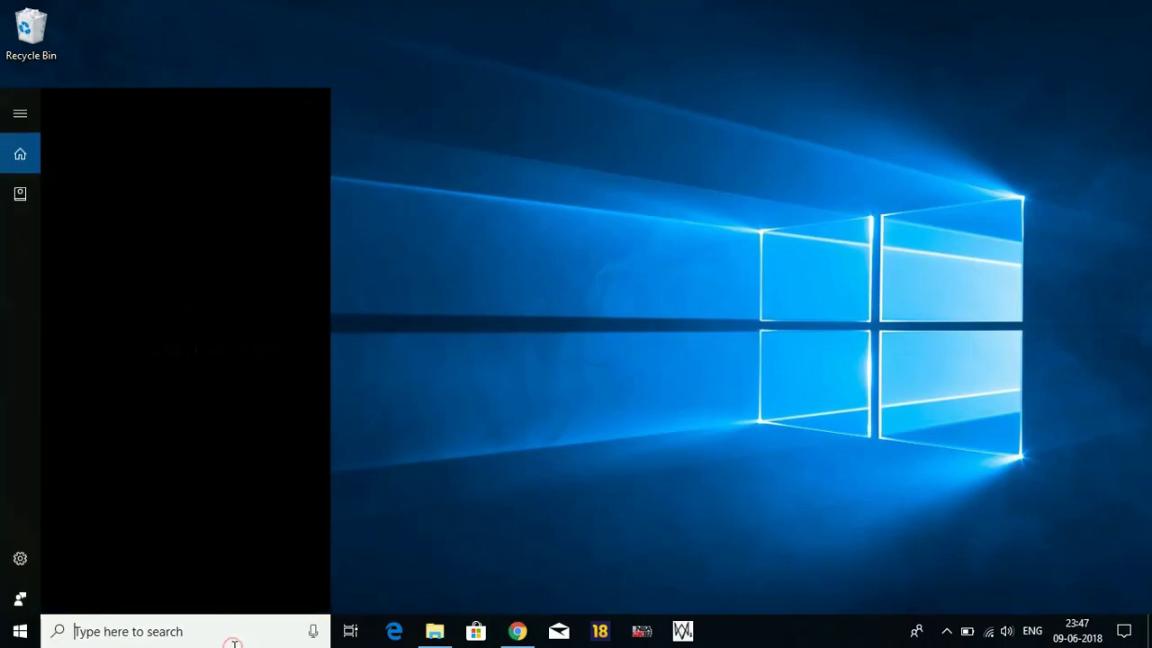
pyautogui.write('run')
pyautogui.press('Return')
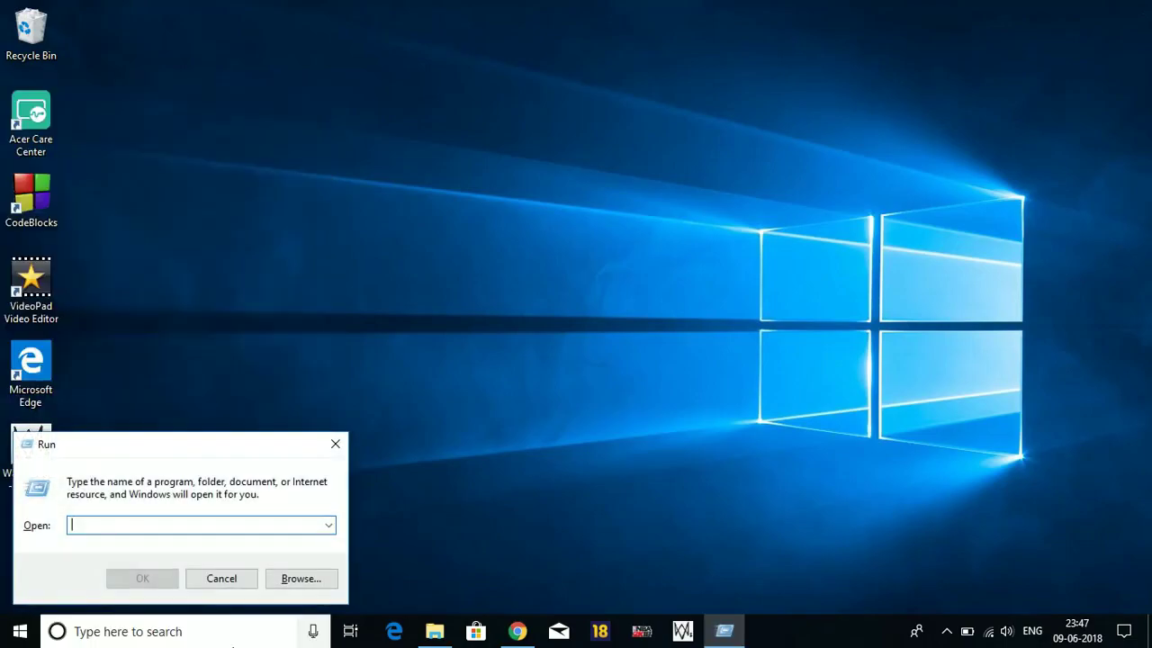
pyautogui.write('temp')
pyautogui.press('Return')
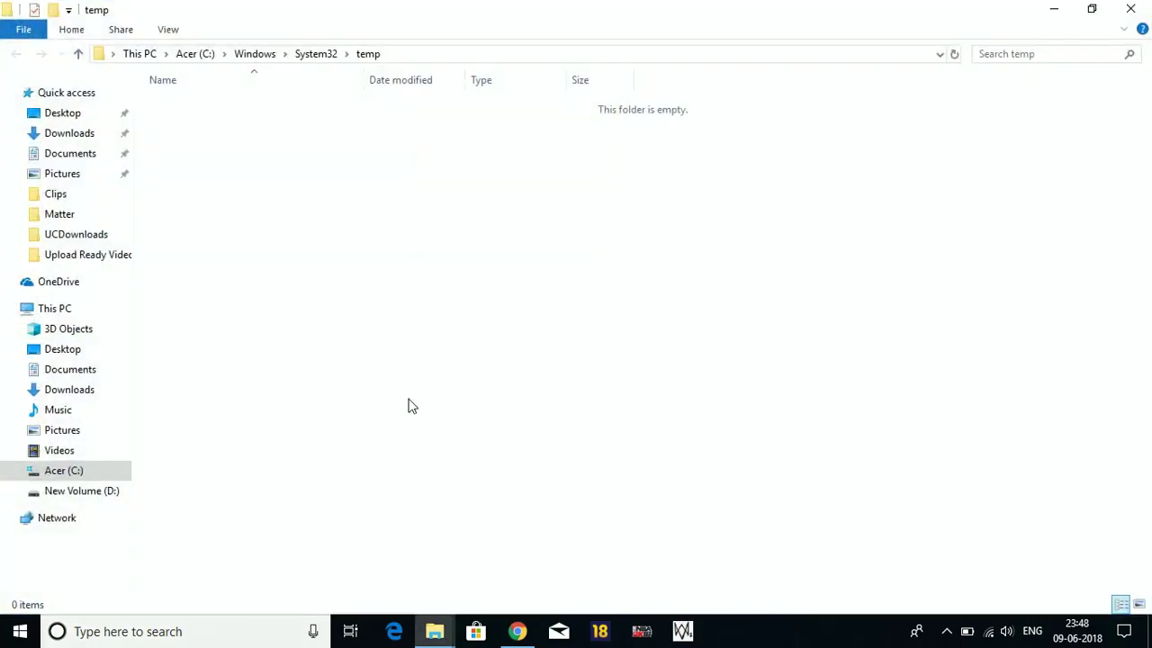
pyautogui.click(303, 334)
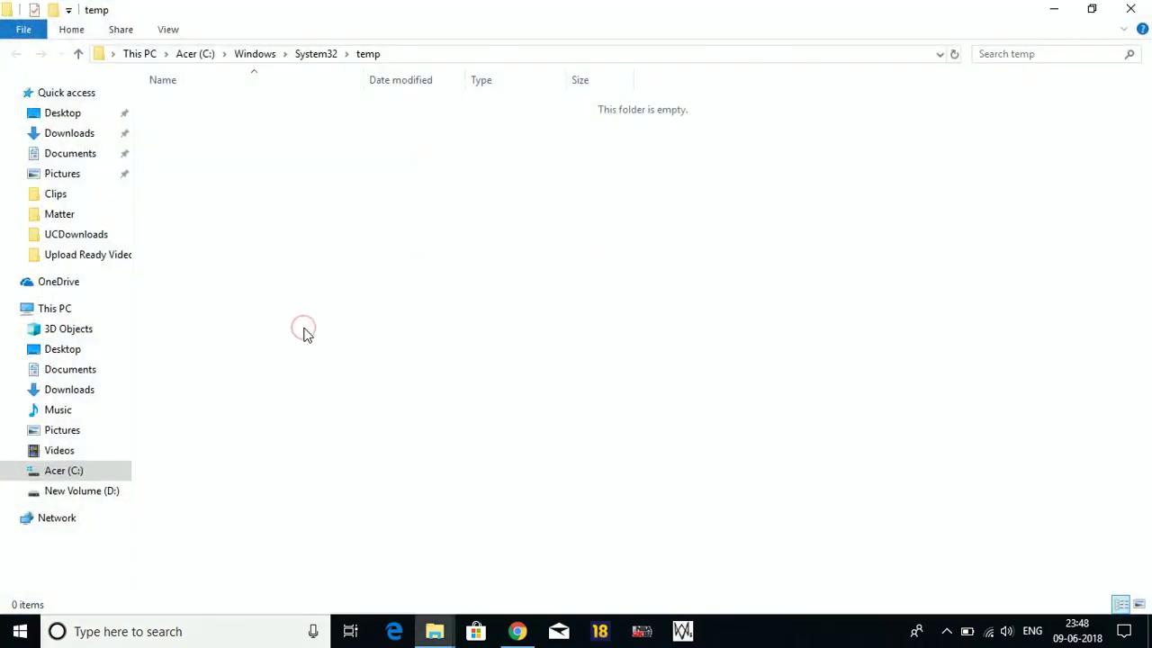
pyautogui.click(191, 180)
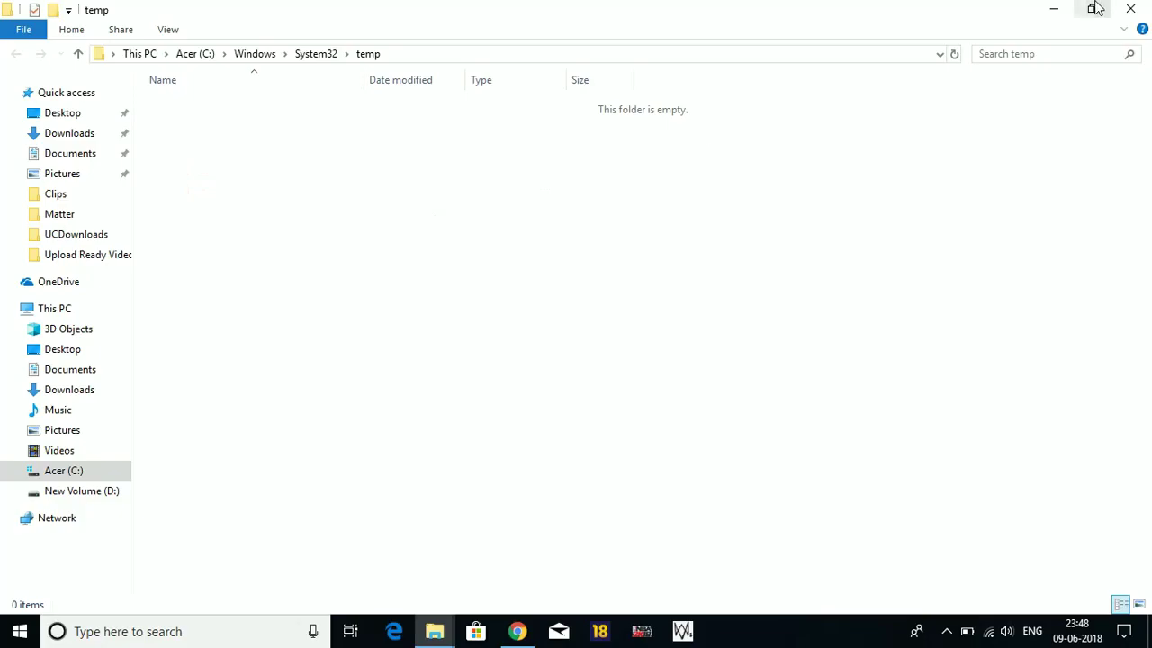
pyautogui.click(1130, 9)
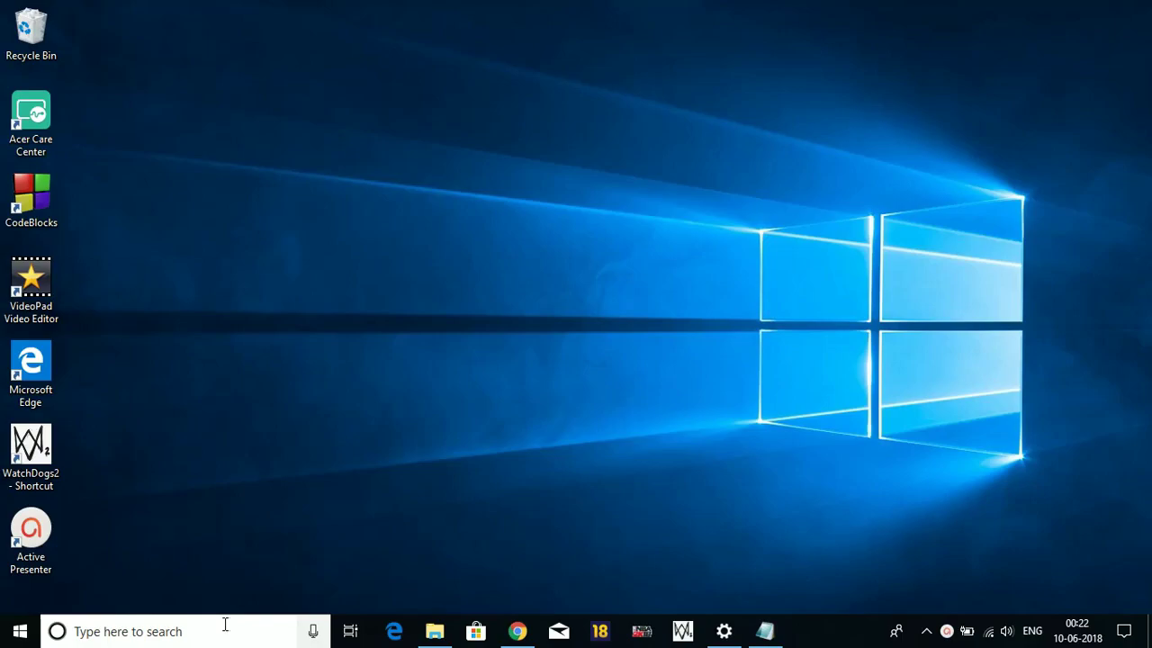
# - Search Windows for services and open the Services desktop app
pyautogui.click(225, 623)
pyautogui.write('se')
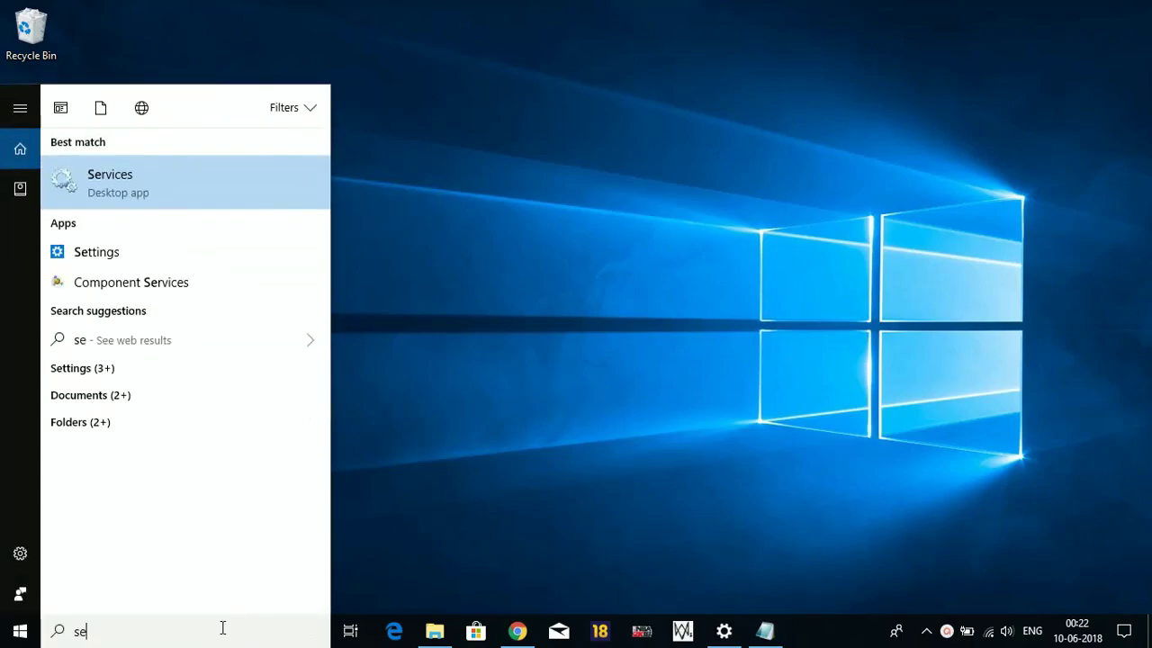
pyautogui.write('rvic')
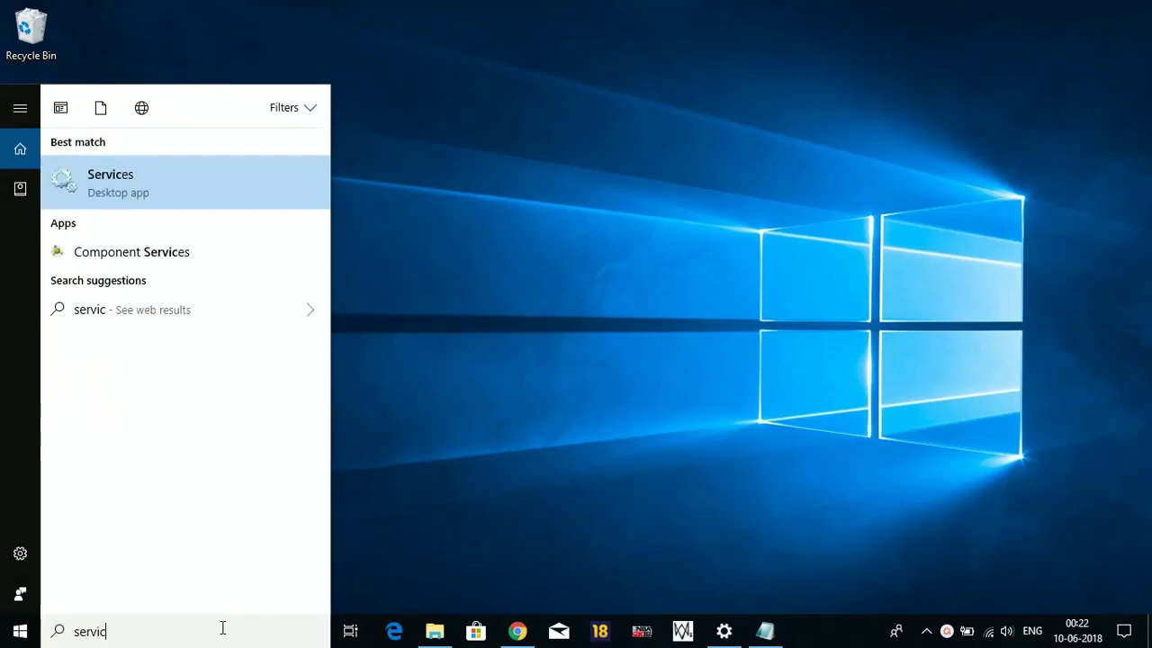
pyautogui.write('es')
pyautogui.press('Return')
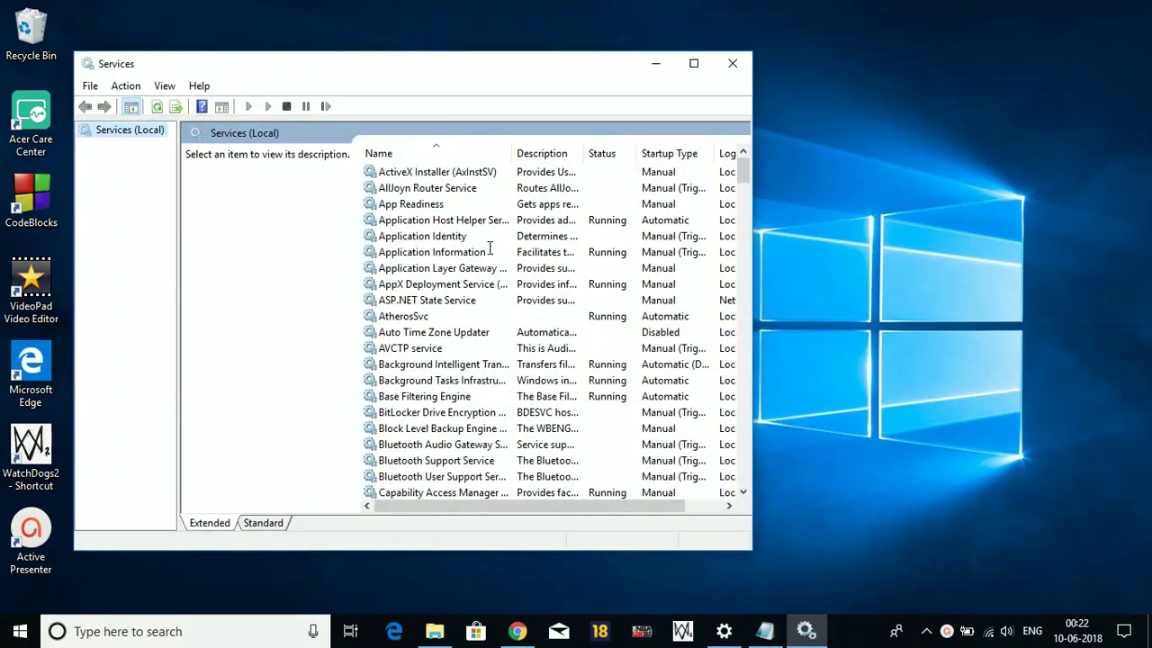
# - Find the Superfetch service in the list of local services and open its properties
pyautogui.click(500, 274)
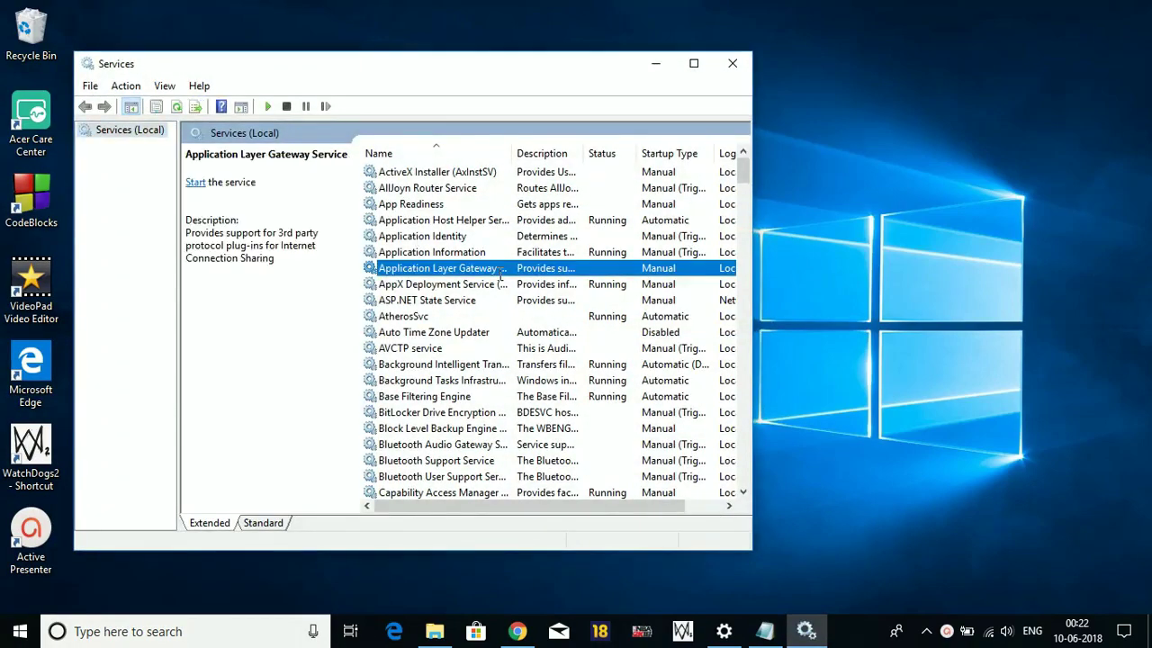
pyautogui.press('s')
pyautogui.press('s')
pyautogui.press('s')
pyautogui.press('s')
pyautogui.press('s')
pyautogui.press('s')
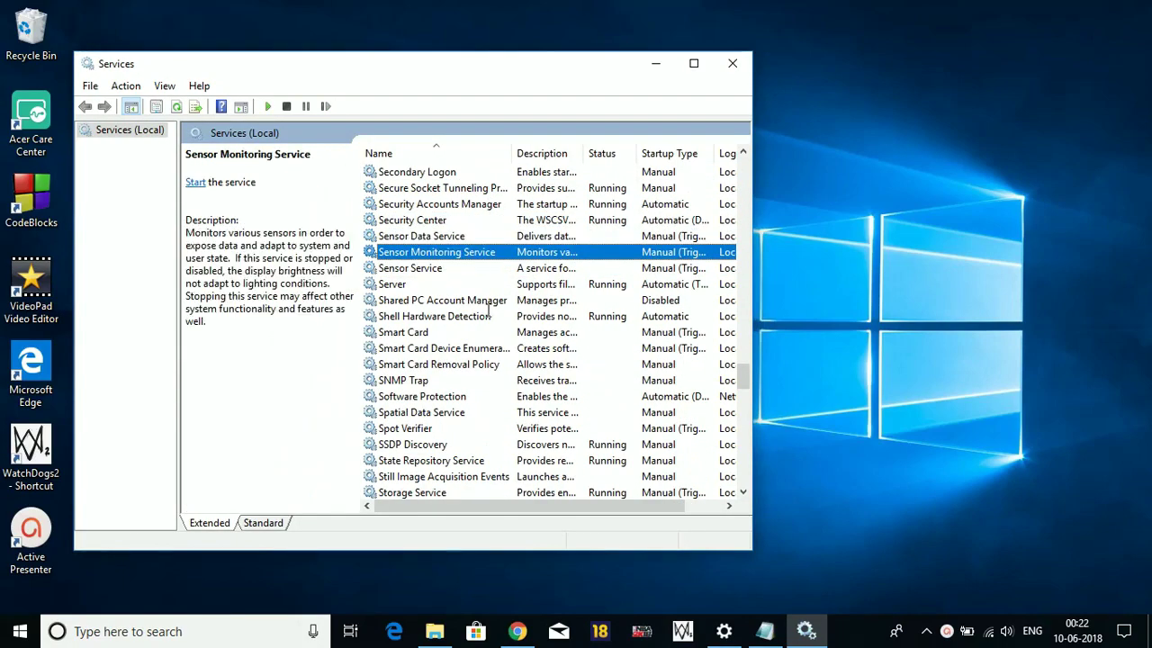
pyautogui.scroll(-4, 467, 406)
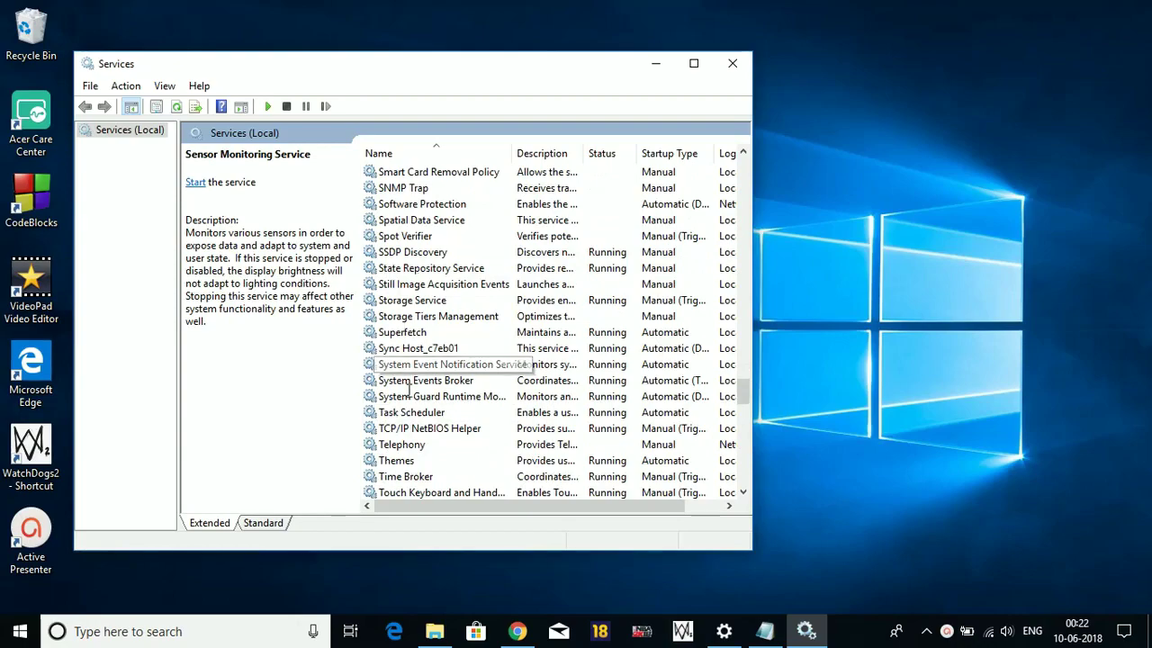
pyautogui.rightClick(416, 334)
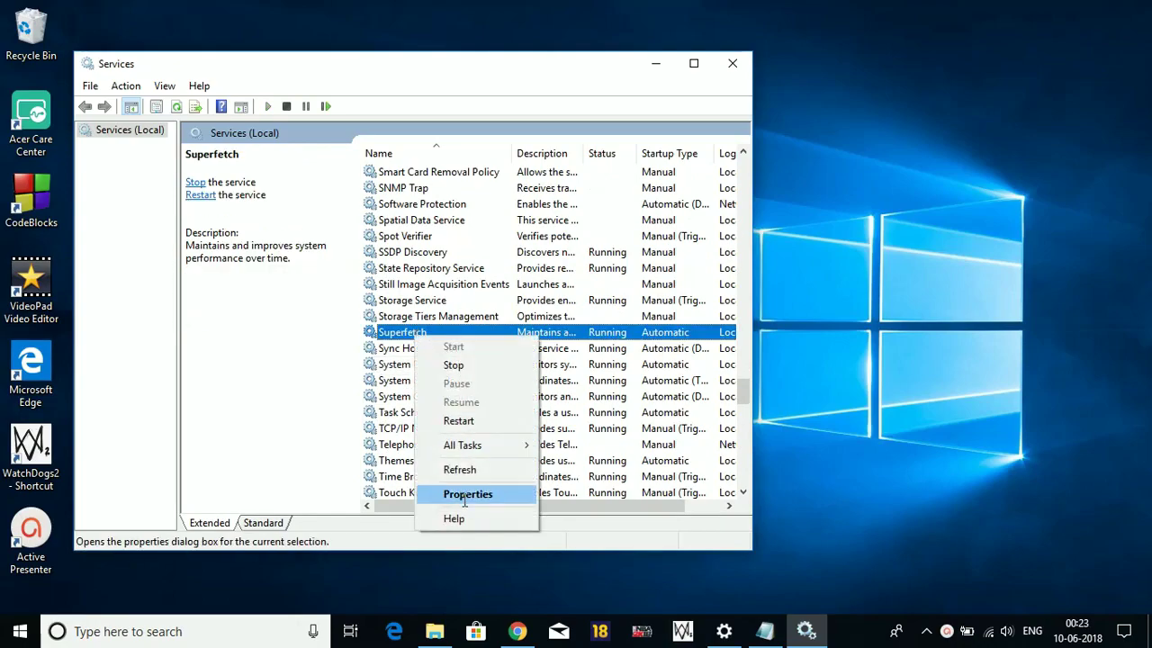
pyautogui.click(467, 494)
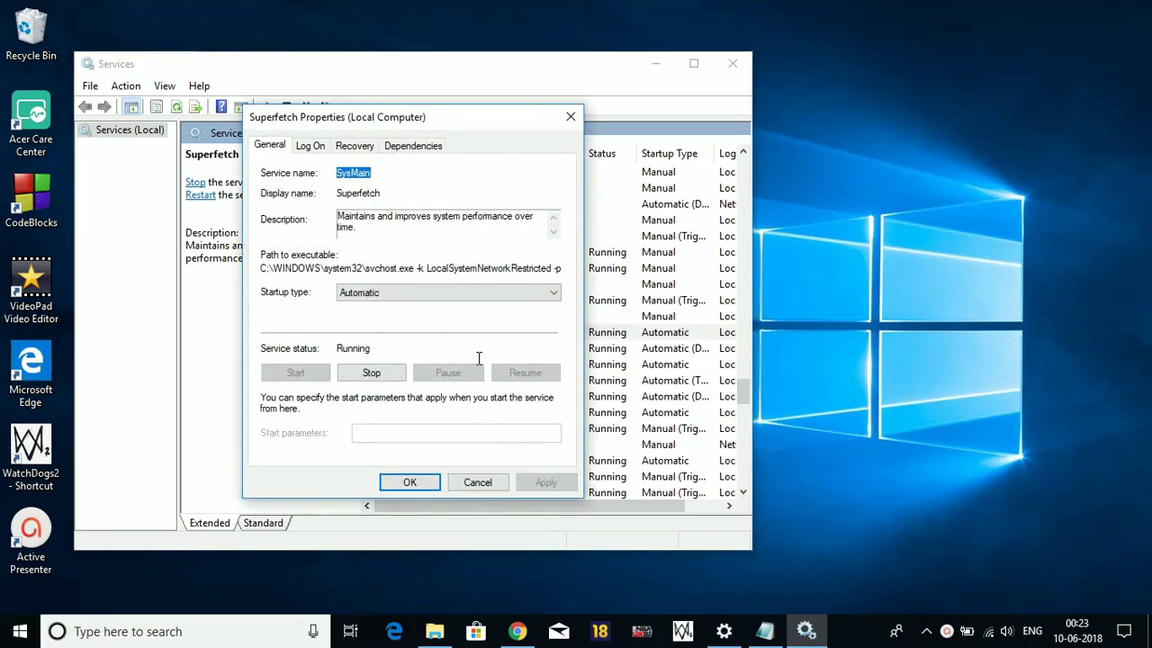
# - Set Superfetch's startup type to Disabled, apply the change and close its properties
pyautogui.click(401, 292)
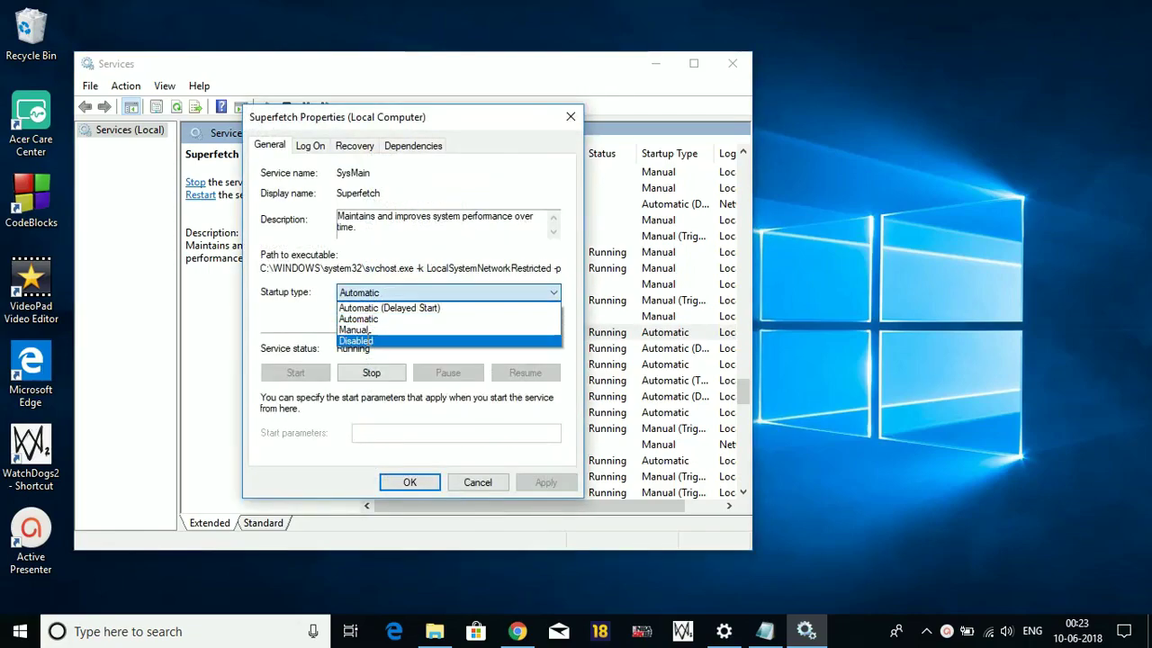
pyautogui.click(360, 341)
pyautogui.click(558, 482)
pyautogui.click(409, 483)
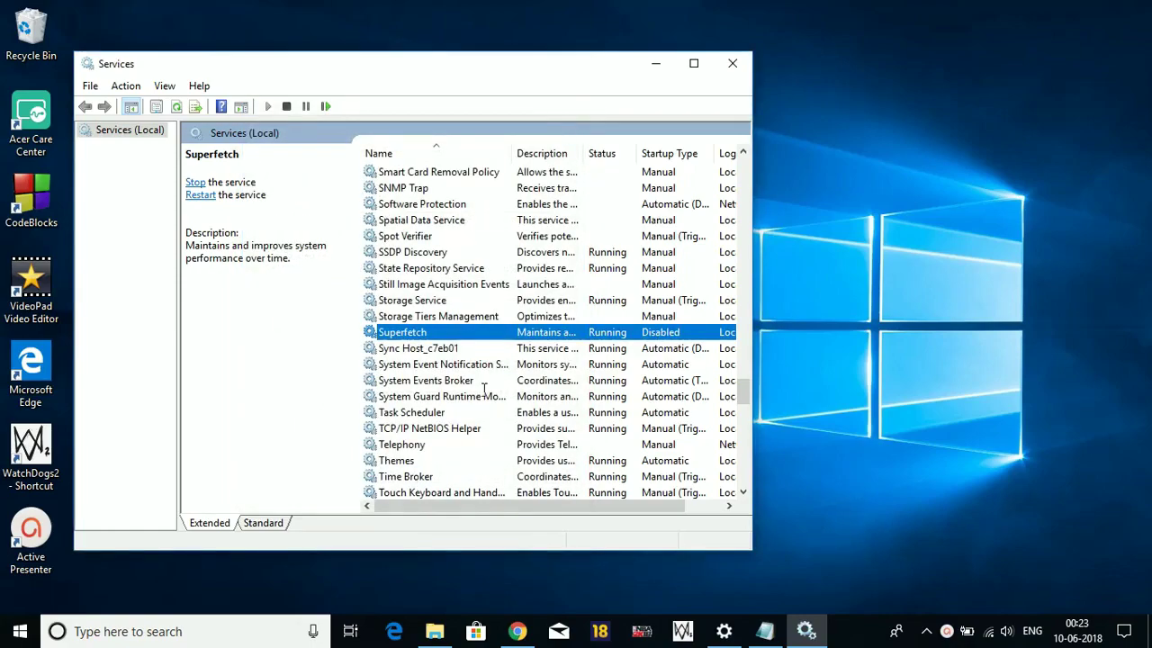
# - Review the Xbox Accessory Management, Xbox Live Auth Manager, Xbox Live Game Save and Xbox Live Networking services
pyautogui.scroll(-20, 496, 382)
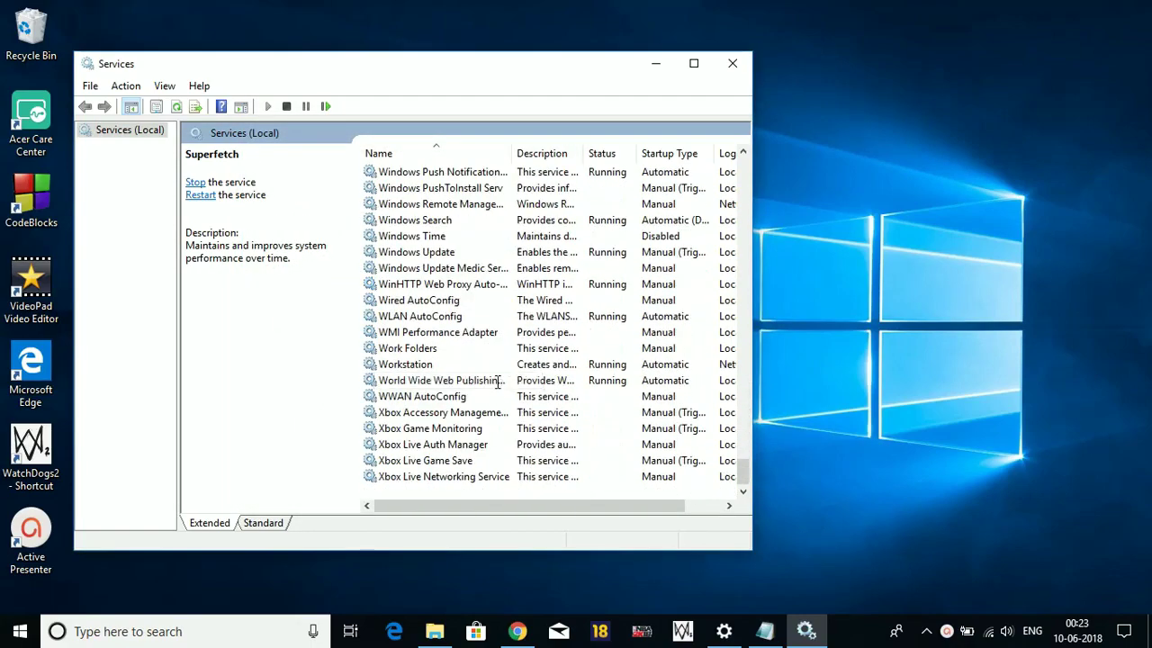
pyautogui.click(464, 416)
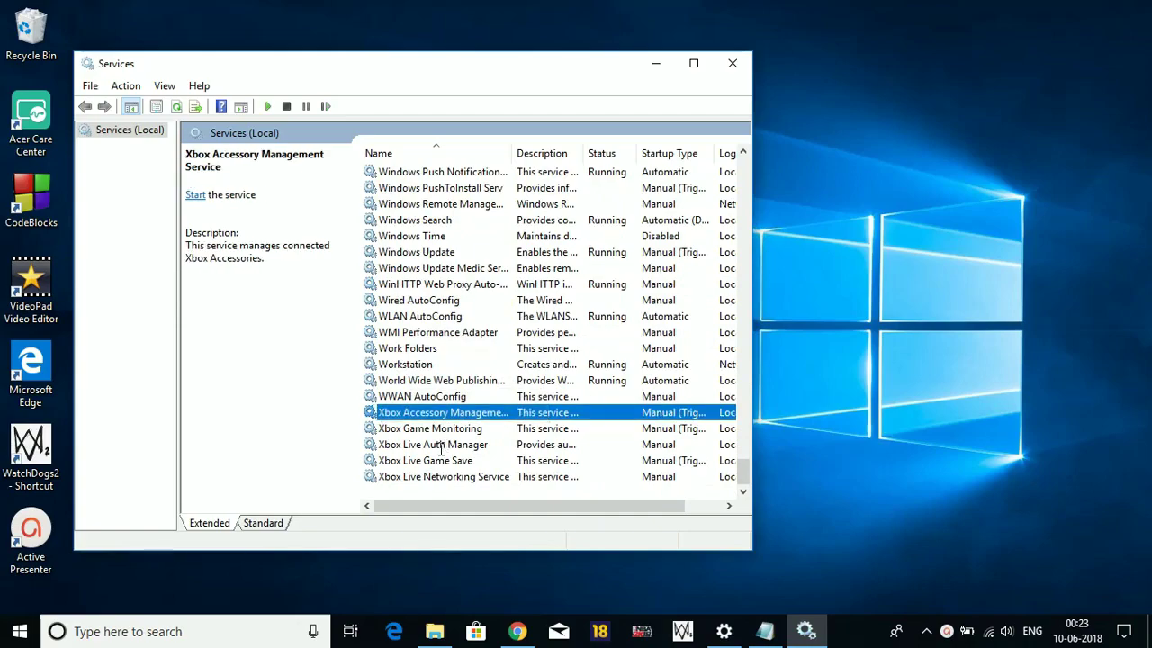
pyautogui.click(441, 445)
pyautogui.click(441, 461)
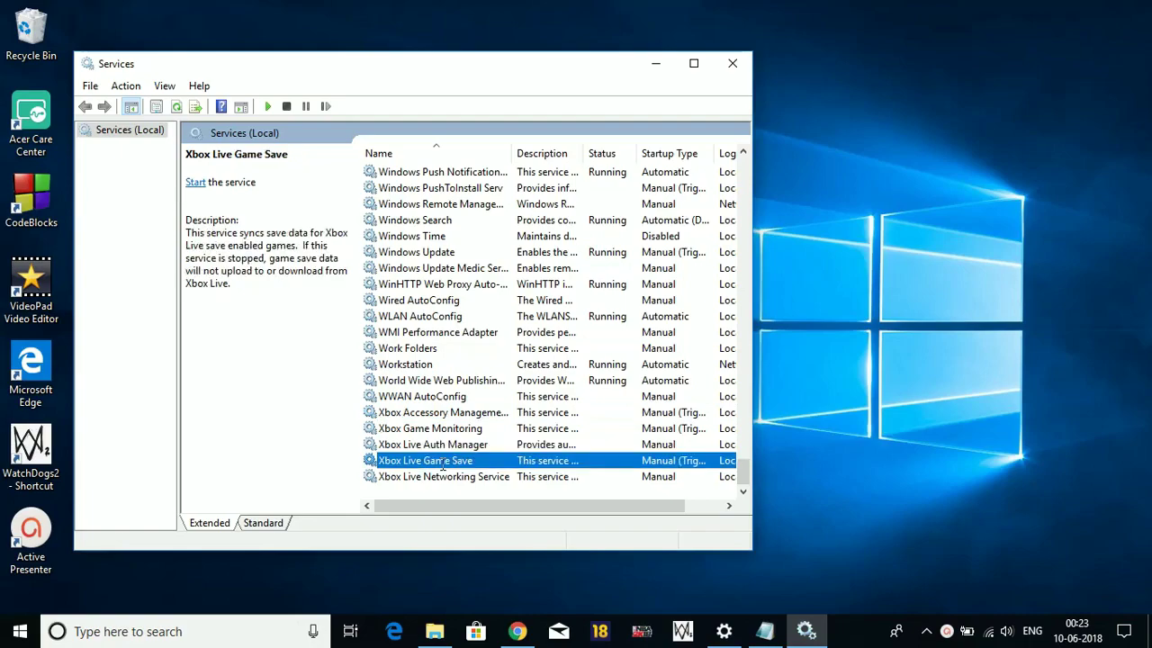
pyautogui.click(466, 477)
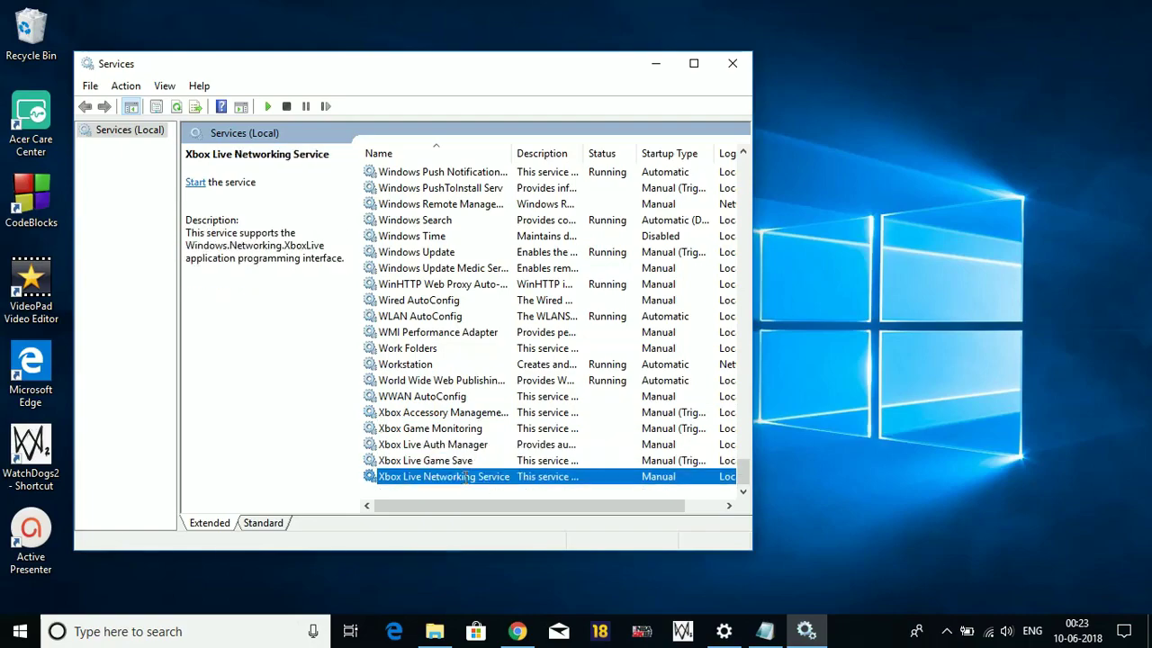
# - Try to set the Xbox Game Monitoring service's startup type to Disabled, and close its properties
pyautogui.click(481, 427)
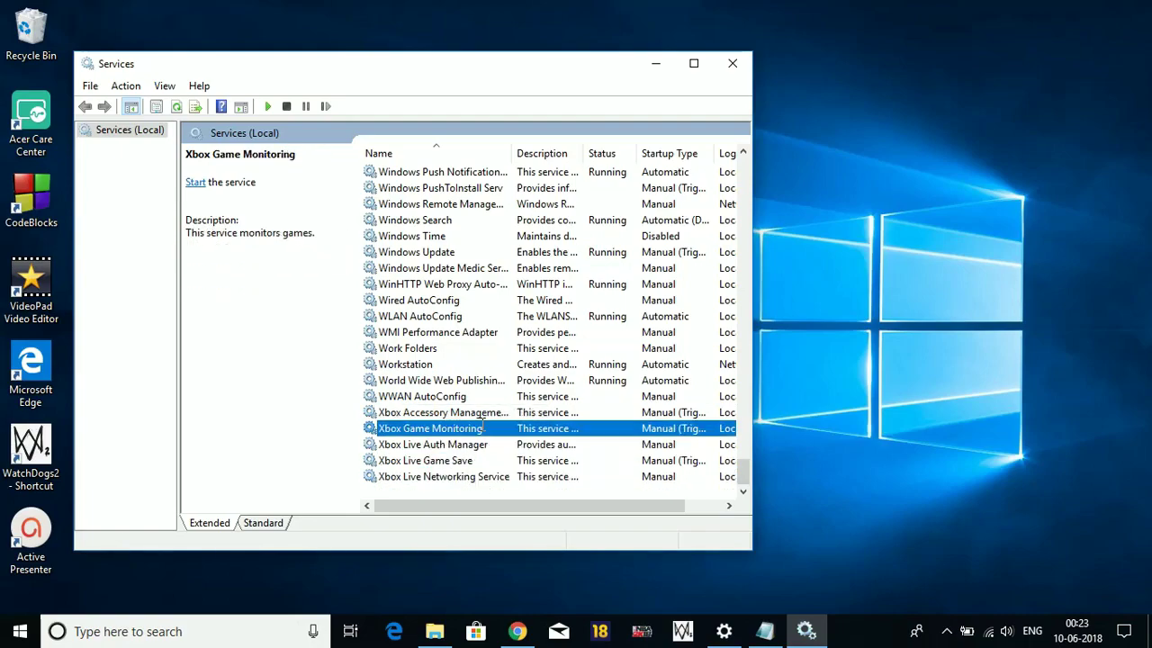
pyautogui.rightClick(483, 426)
pyautogui.click(550, 387)
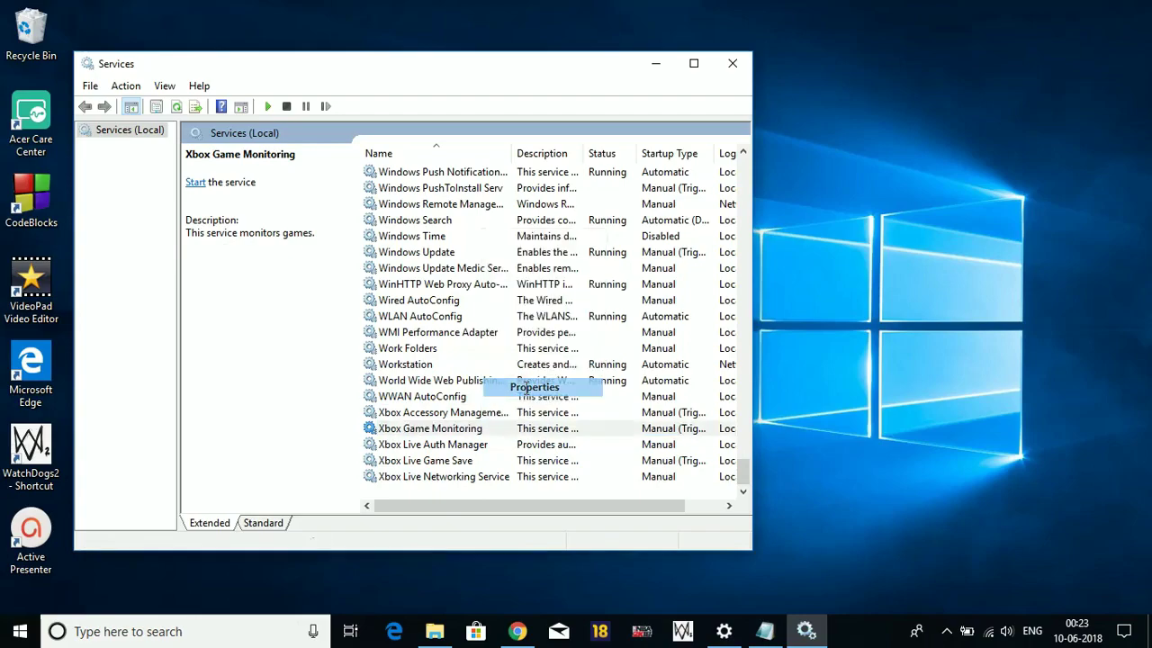
pyautogui.click(485, 292)
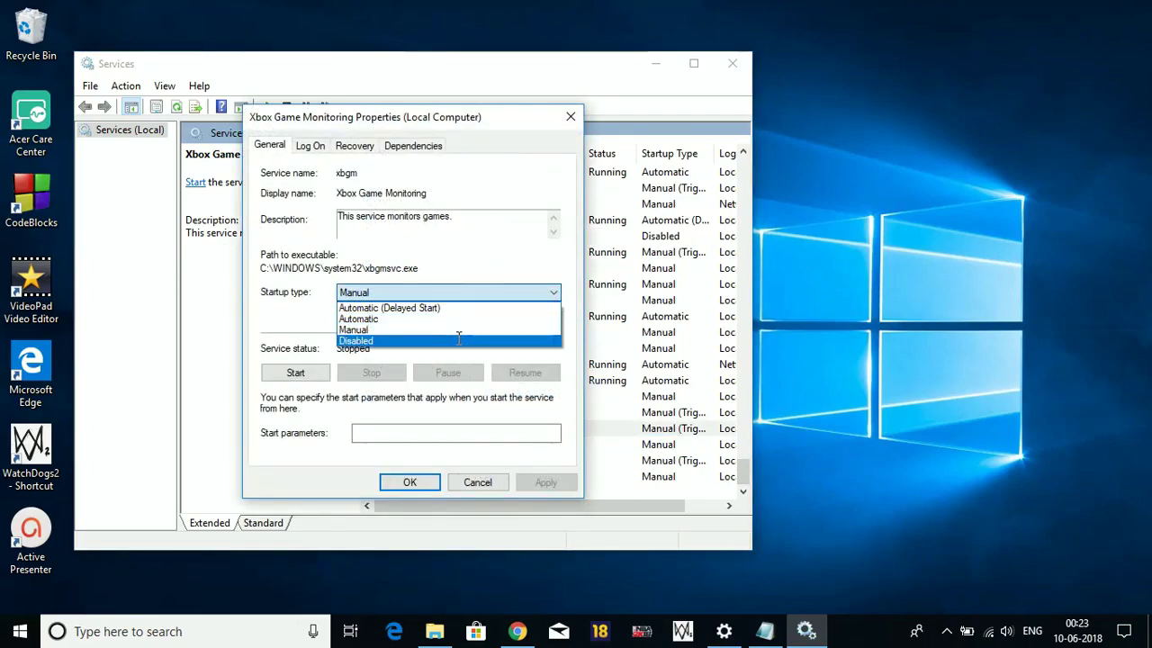
pyautogui.click(457, 339)
pyautogui.click(545, 483)
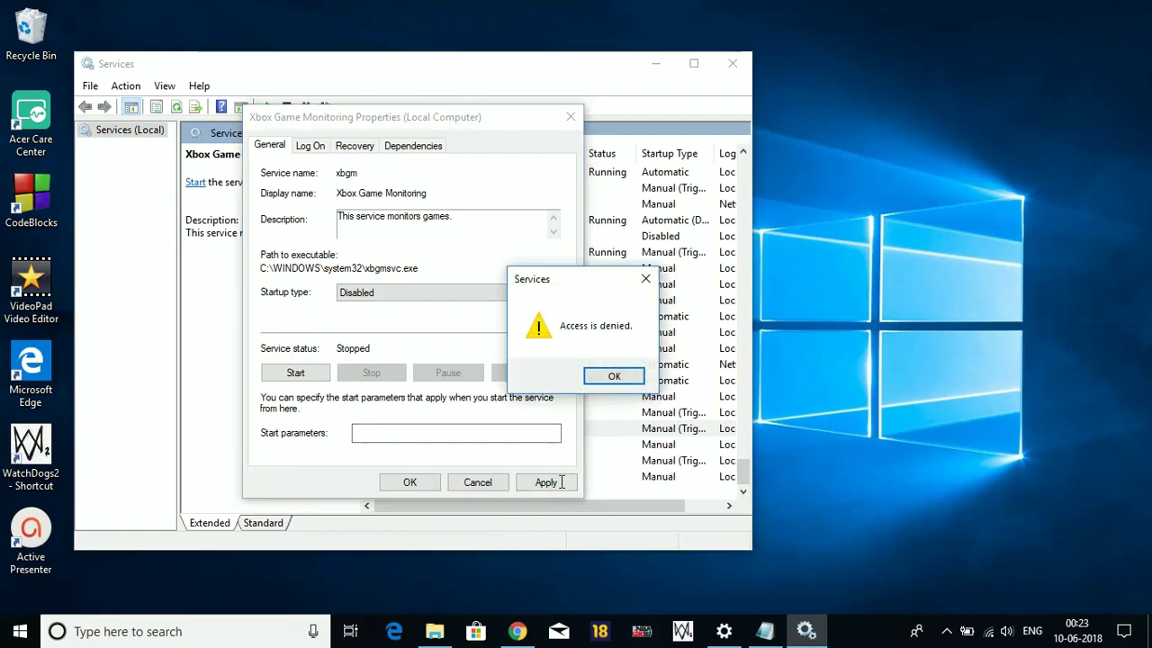
pyautogui.click(614, 376)
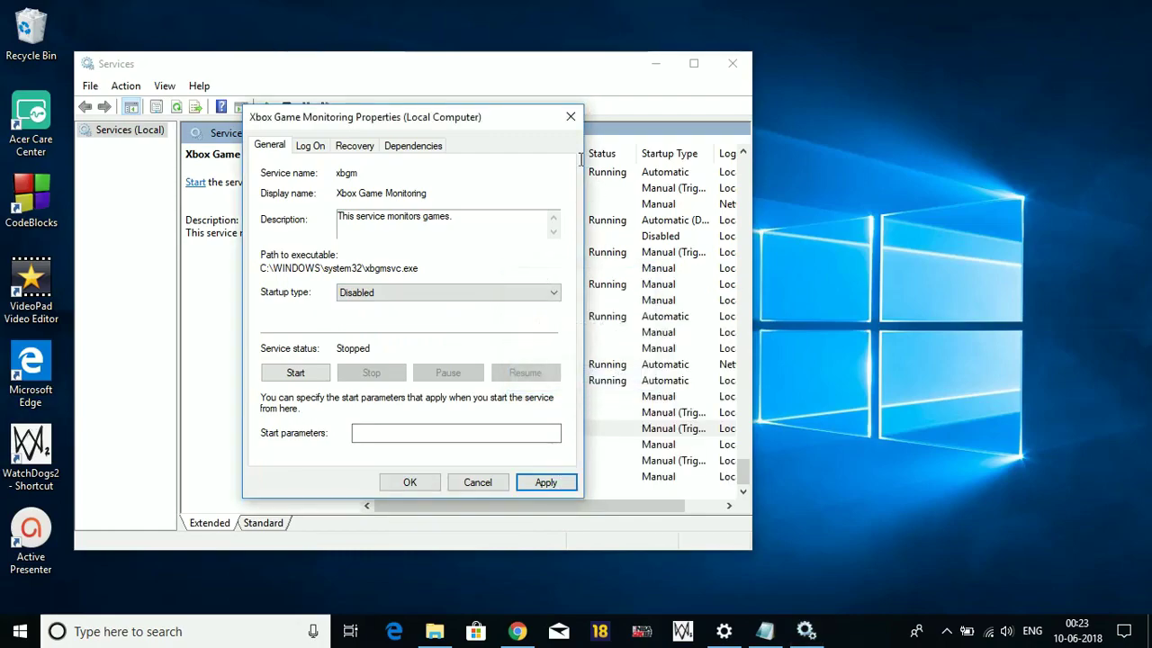
pyautogui.click(570, 116)
# - Find the dmwappushsvc service in the list of local services and open its properties
pyautogui.click(493, 477)
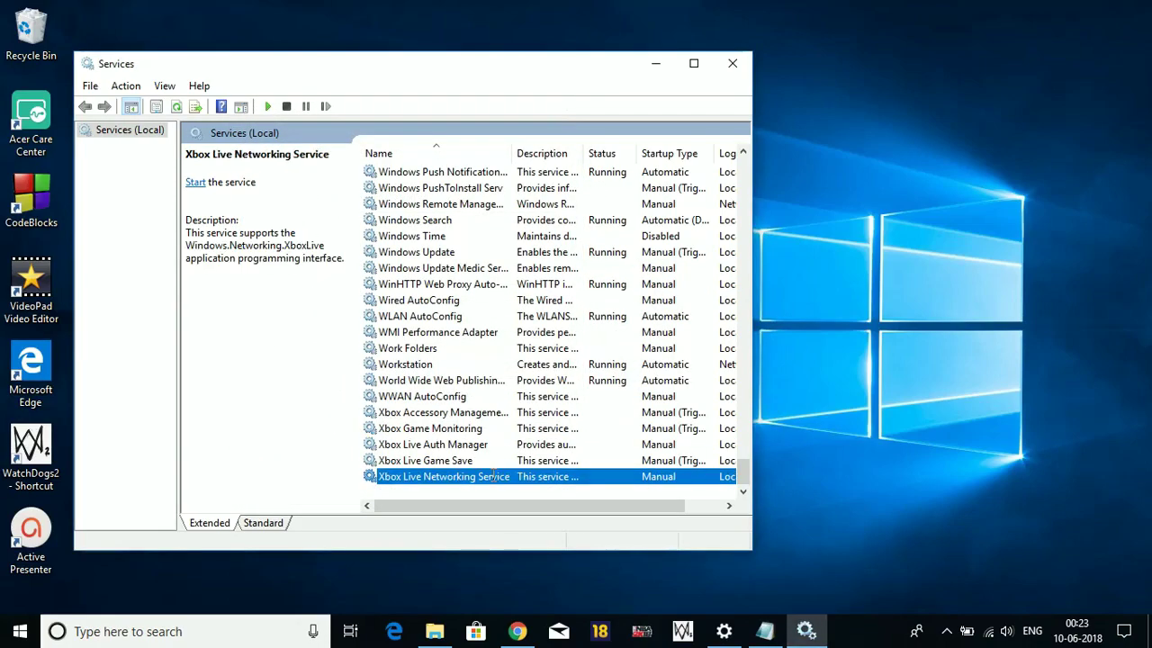
pyautogui.scroll(1, 493, 426)
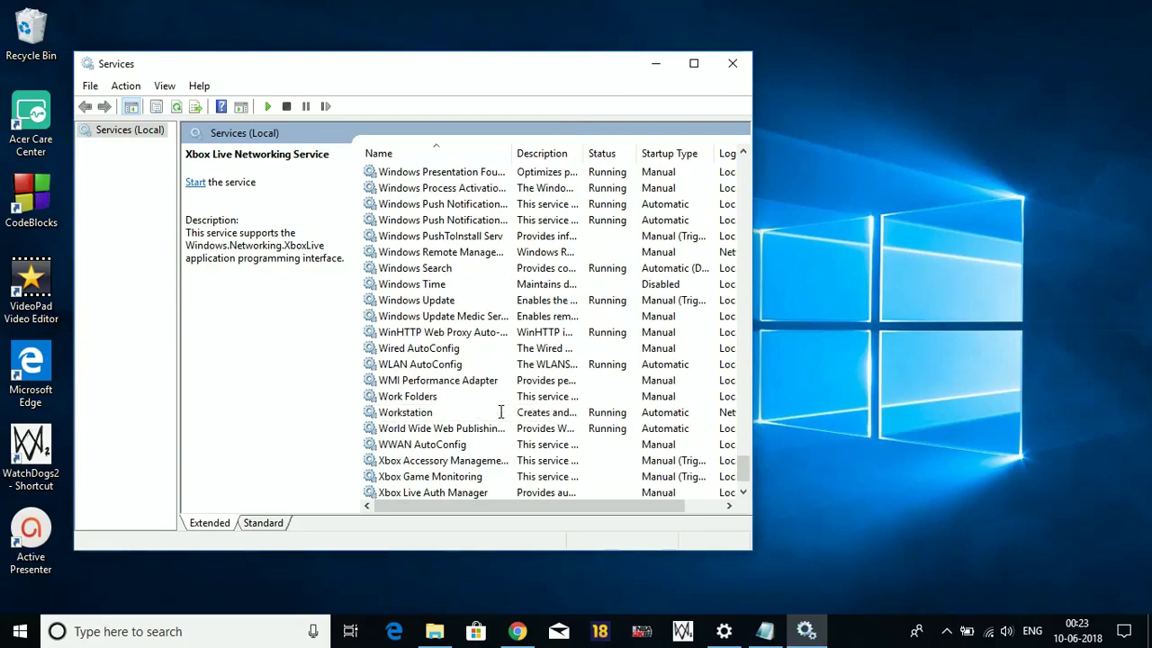
pyautogui.scroll(20, 500, 412)
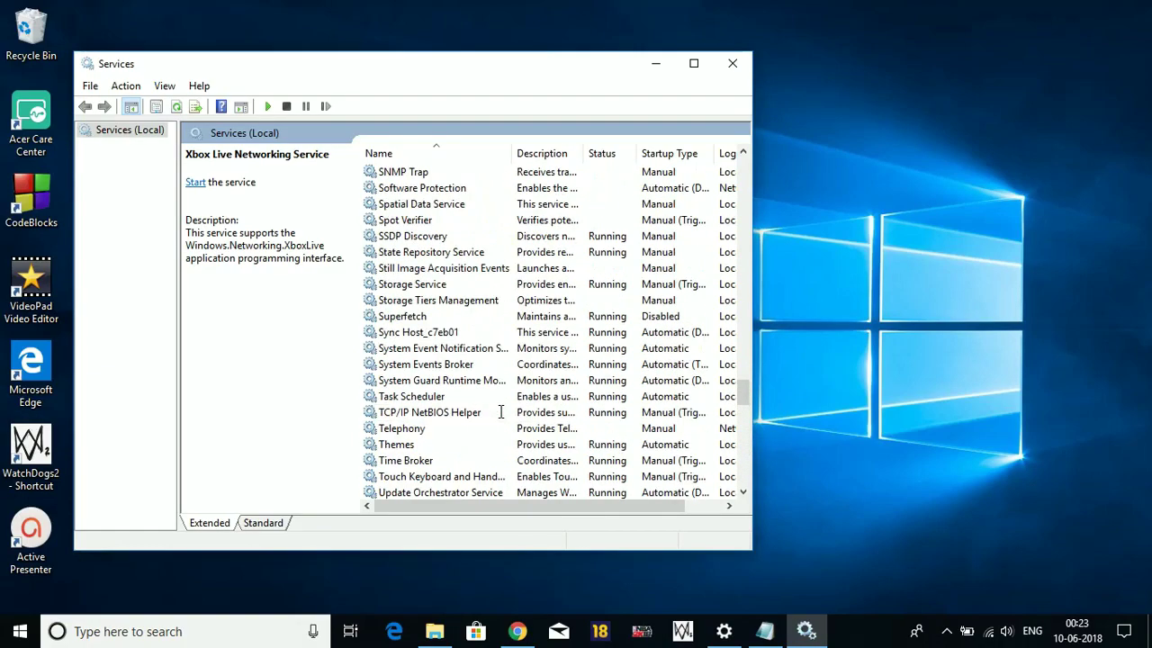
pyautogui.click(423, 255)
pyautogui.press('d')
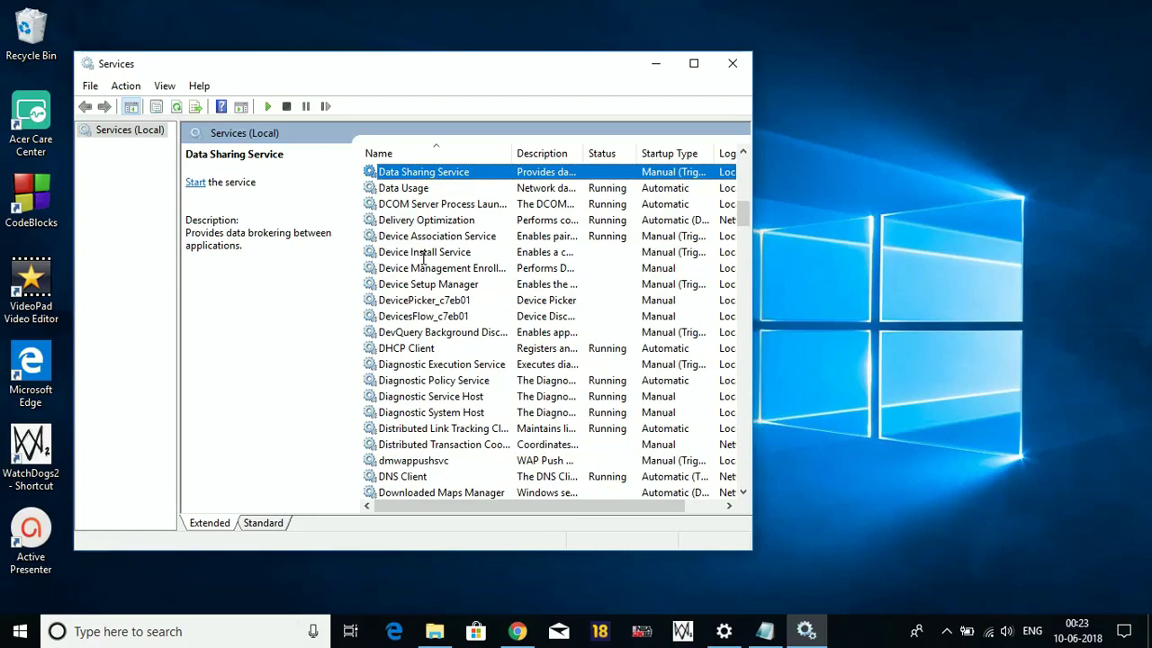
pyautogui.click(443, 460)
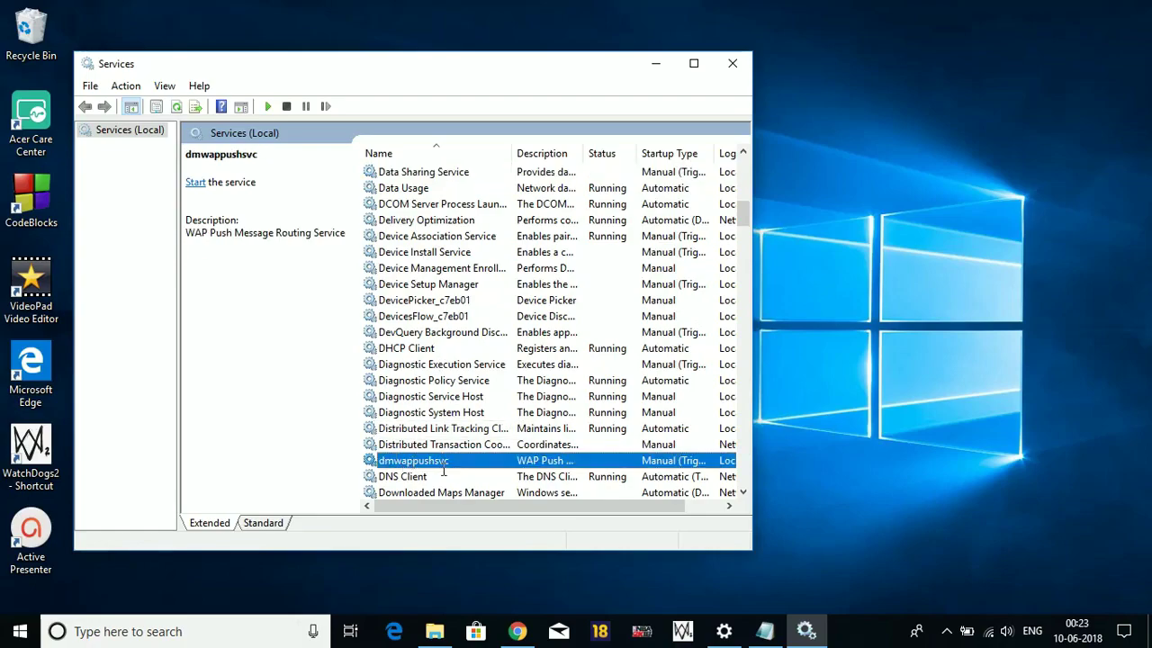
pyautogui.rightClick(443, 464)
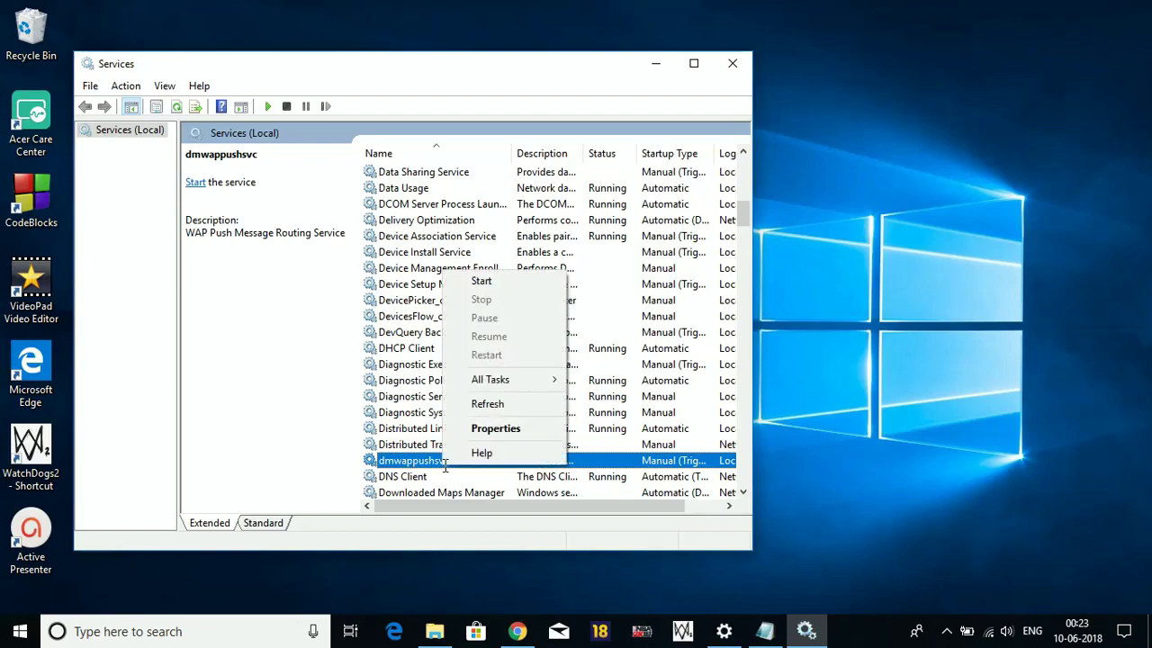
pyautogui.click(475, 429)
# - Set dmwappushsvc's startup type to Disabled, apply the change and close its properties and the Services window
pyautogui.click(476, 291)
pyautogui.click(425, 339)
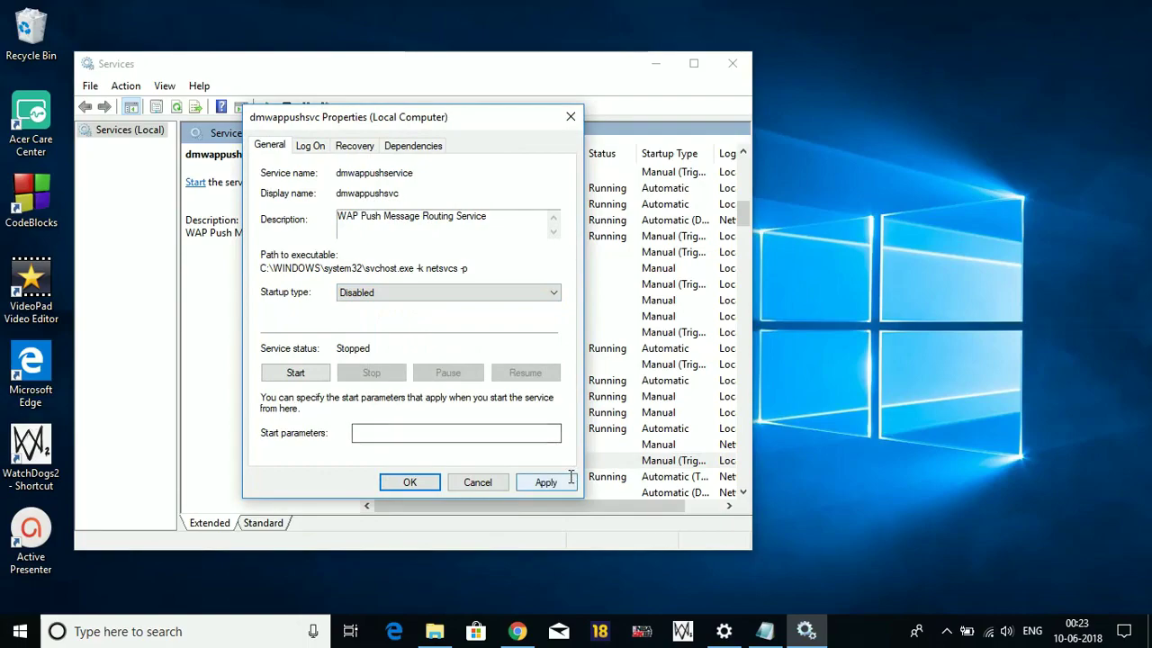
pyautogui.click(545, 482)
pyautogui.click(421, 481)
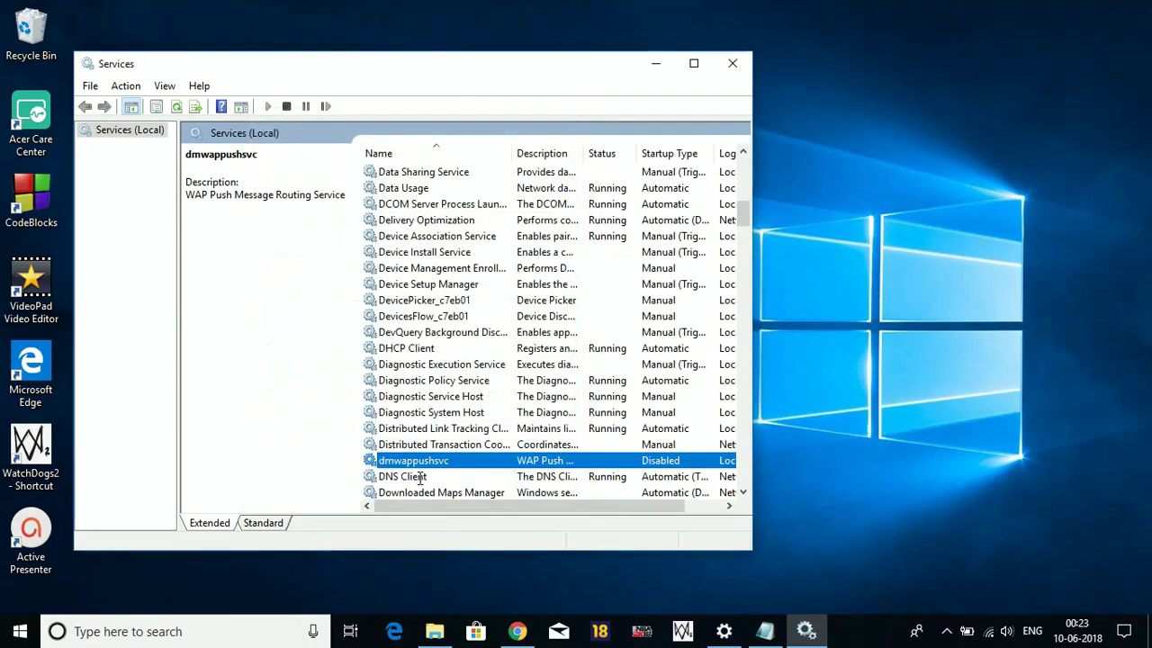
pyautogui.click(734, 62)
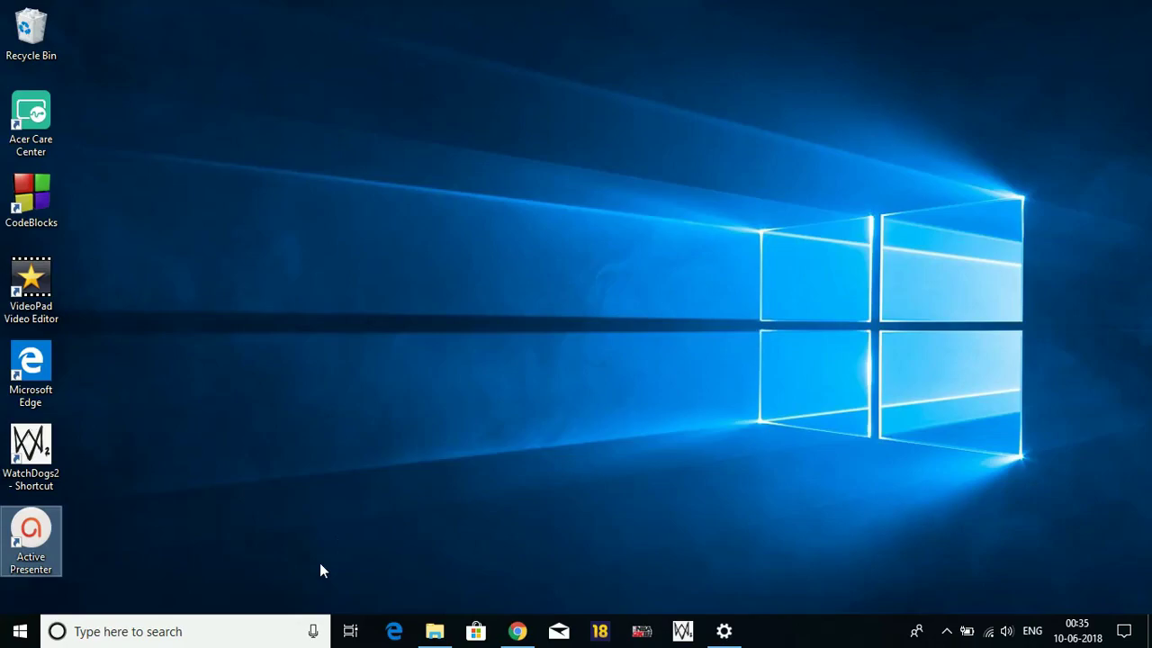
# - Open System Configuration by running msconfig from the Run dialog
pyautogui.click(188, 634)
pyautogui.write('run')
pyautogui.press('Return')
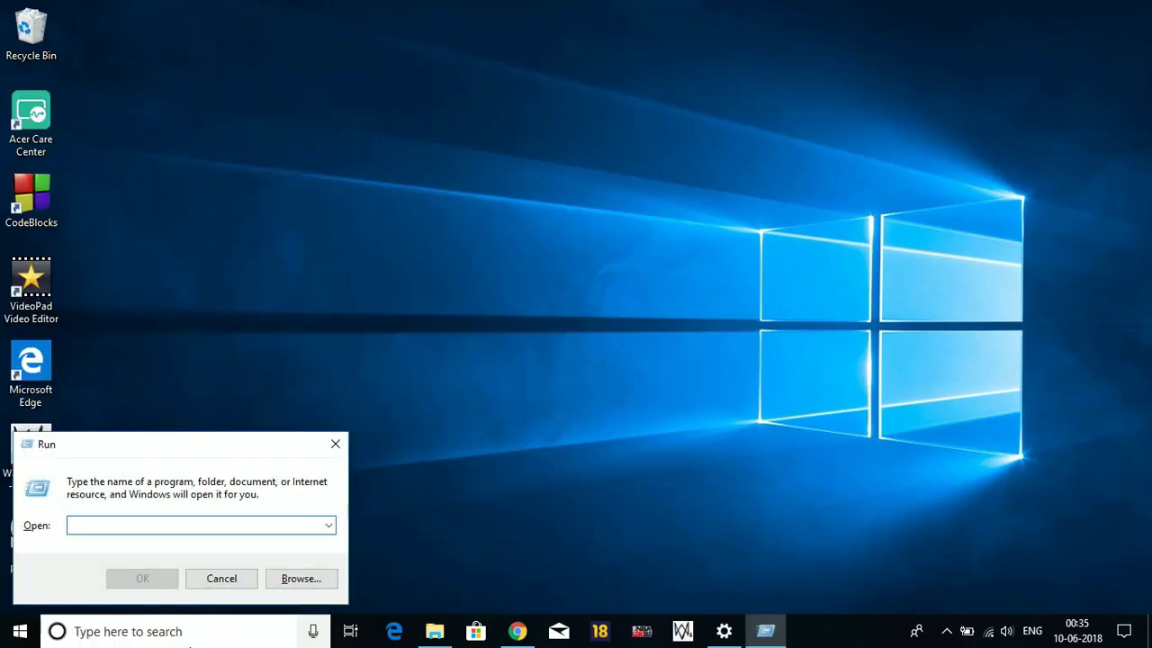
pyautogui.write('msco')
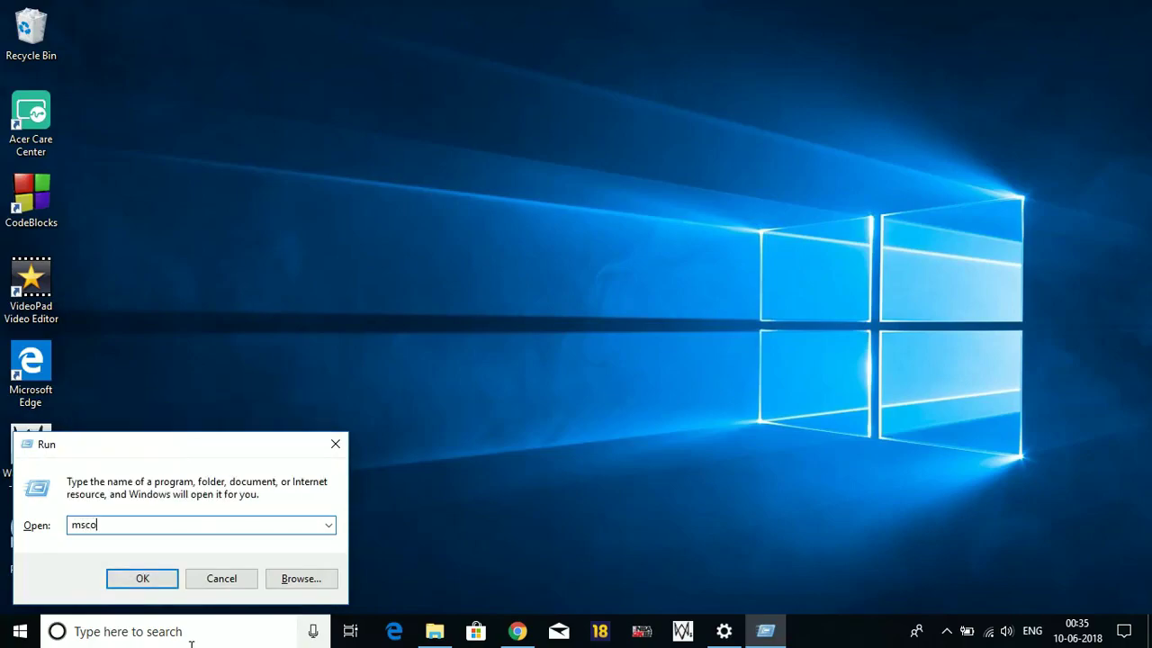
pyautogui.write('nfig')
pyautogui.press('Return')
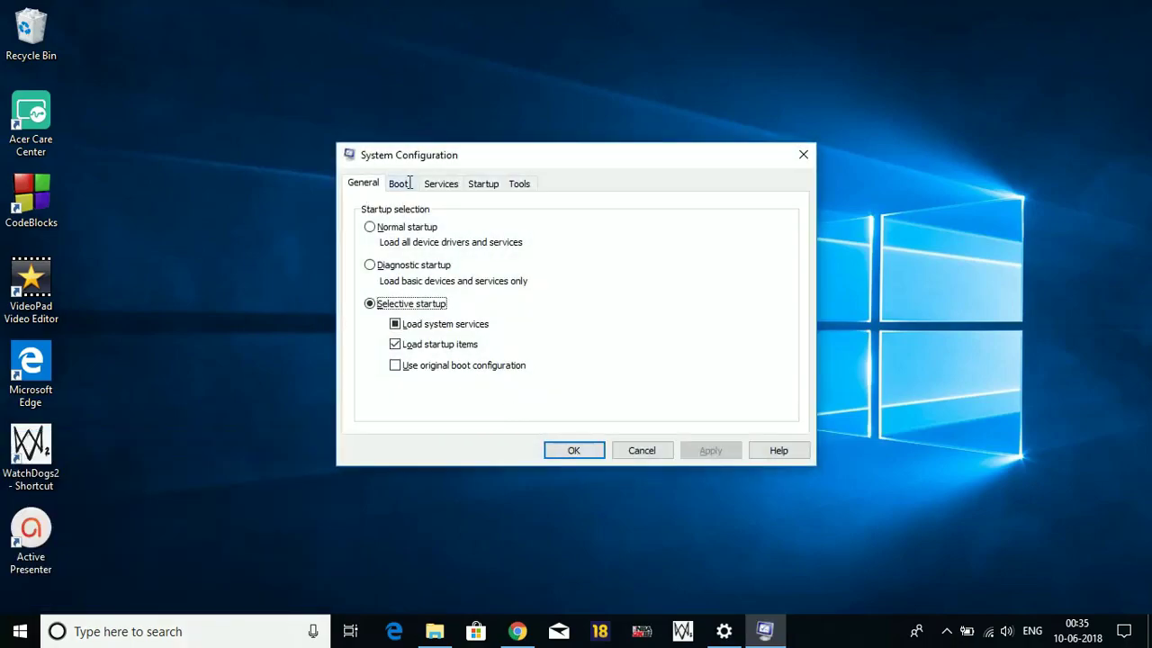
# - Set the number of processors to 8 in the advanced boot options and enable No GUI boot for Windows 10
pyautogui.click(407, 183)
pyautogui.click(405, 305)
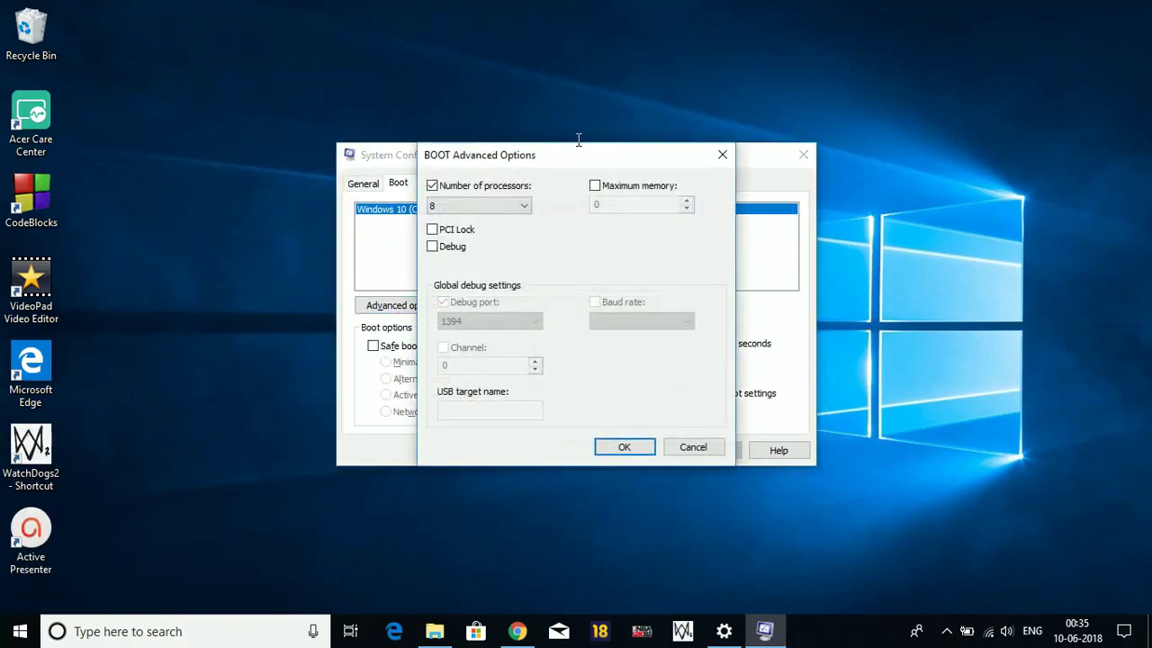
pyautogui.click(462, 205)
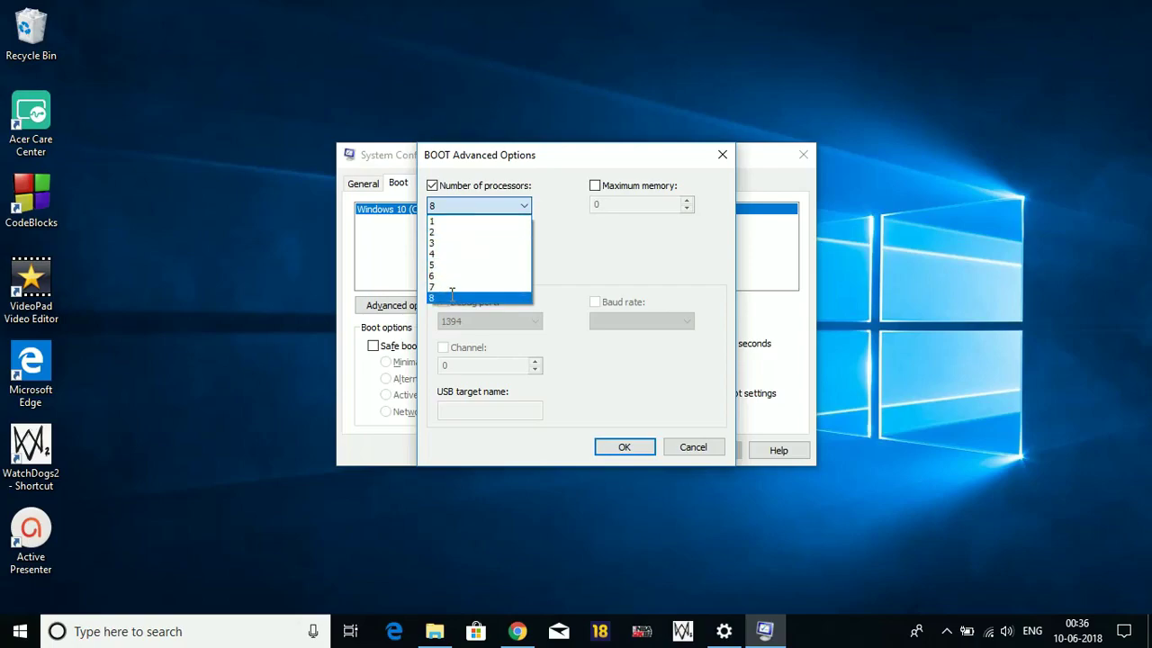
pyautogui.click(452, 297)
pyautogui.click(610, 444)
pyautogui.click(533, 345)
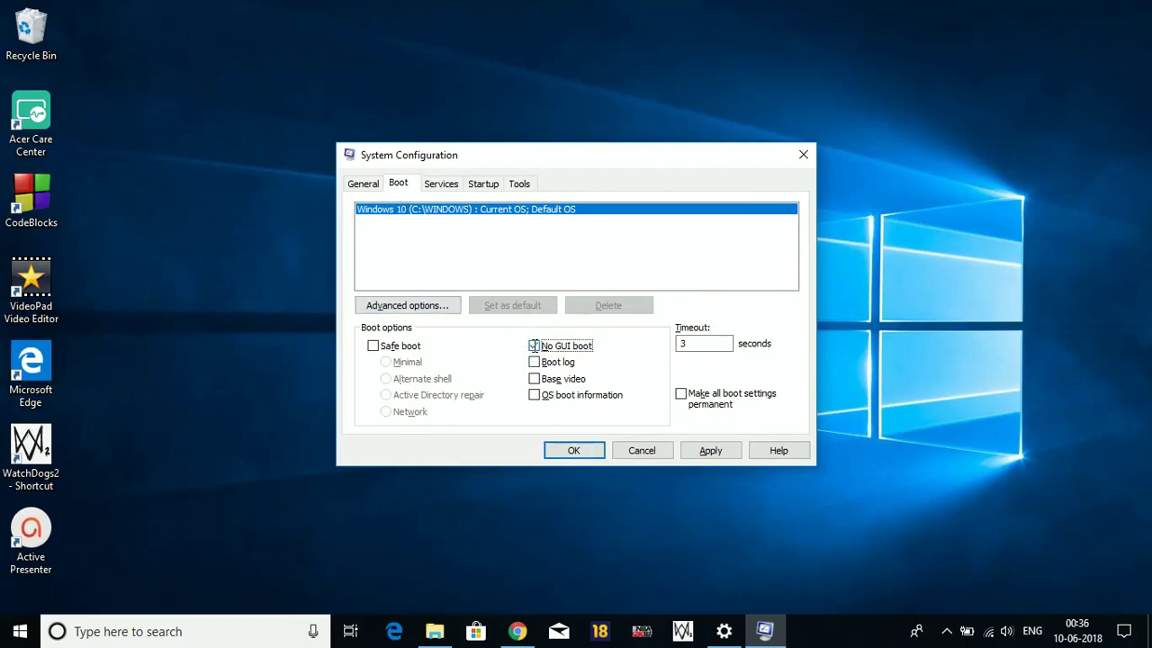
pyautogui.click(692, 343)
# - Hide all Microsoft services in System Configuration and review the remaining third-party services
pyautogui.click(450, 187)
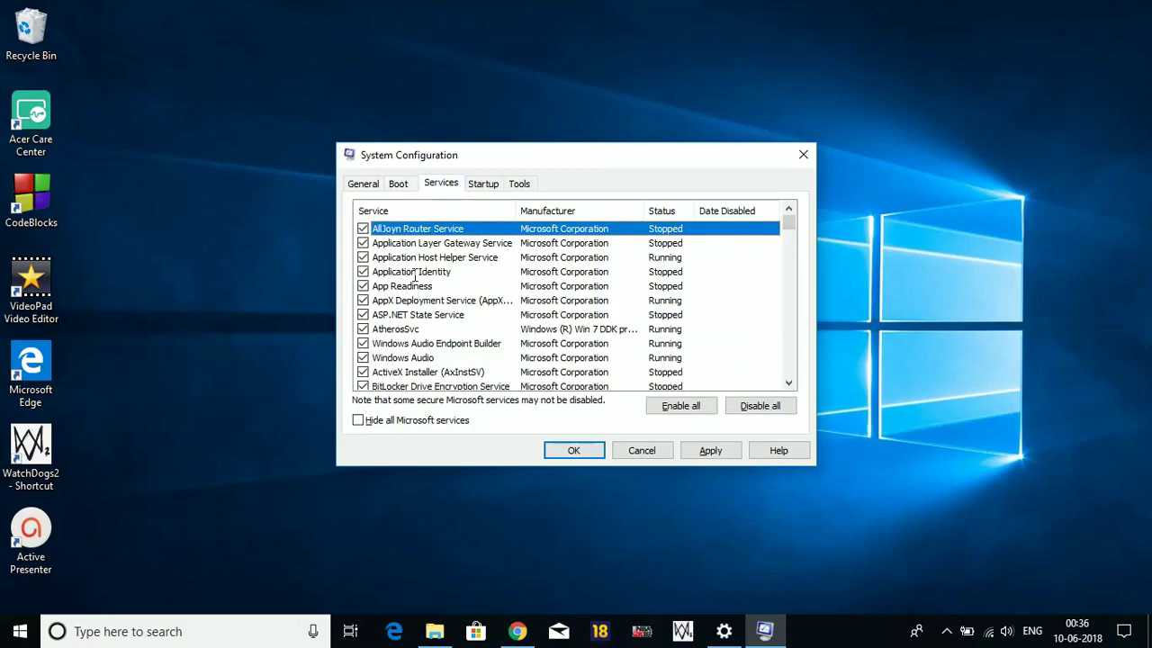
pyautogui.scroll(-10, 414, 280)
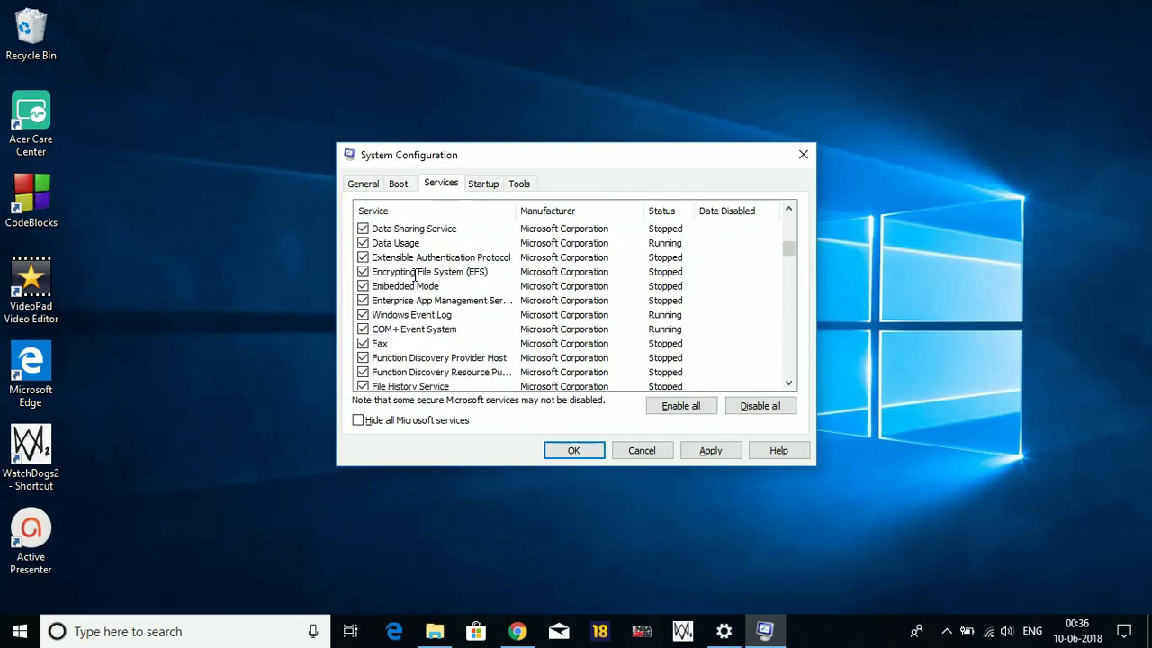
pyautogui.click(358, 419)
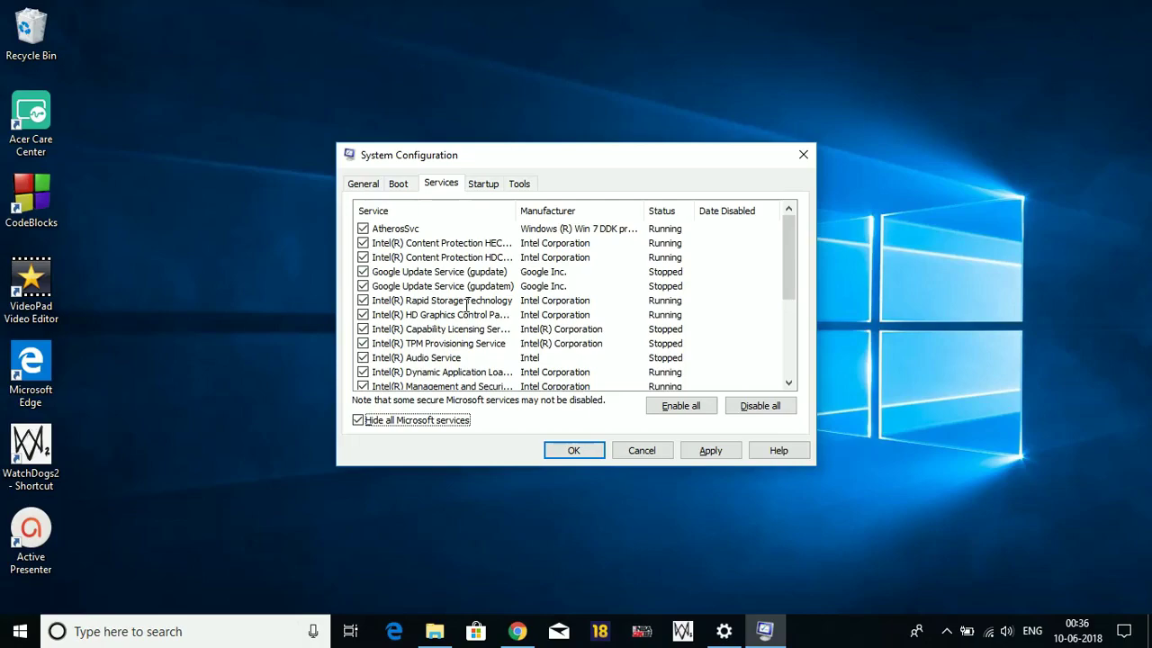
pyautogui.scroll(-4, 466, 306)
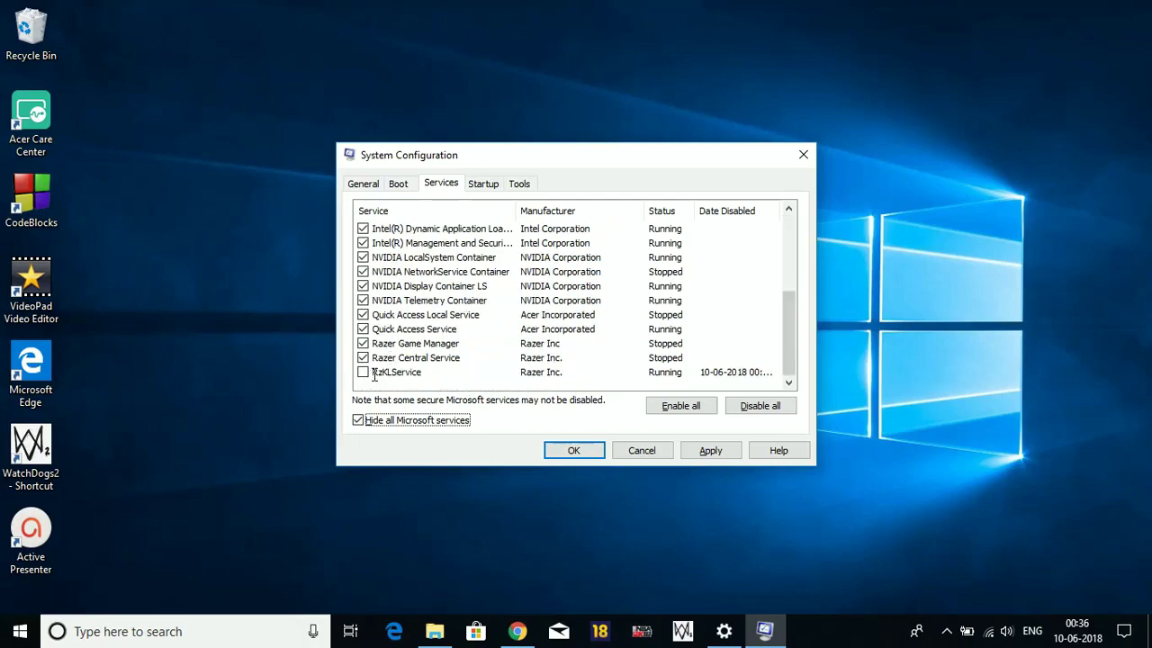
pyautogui.scroll(4, 458, 260)
pyautogui.scroll(-4, 459, 261)
pyautogui.scroll(4, 527, 317)
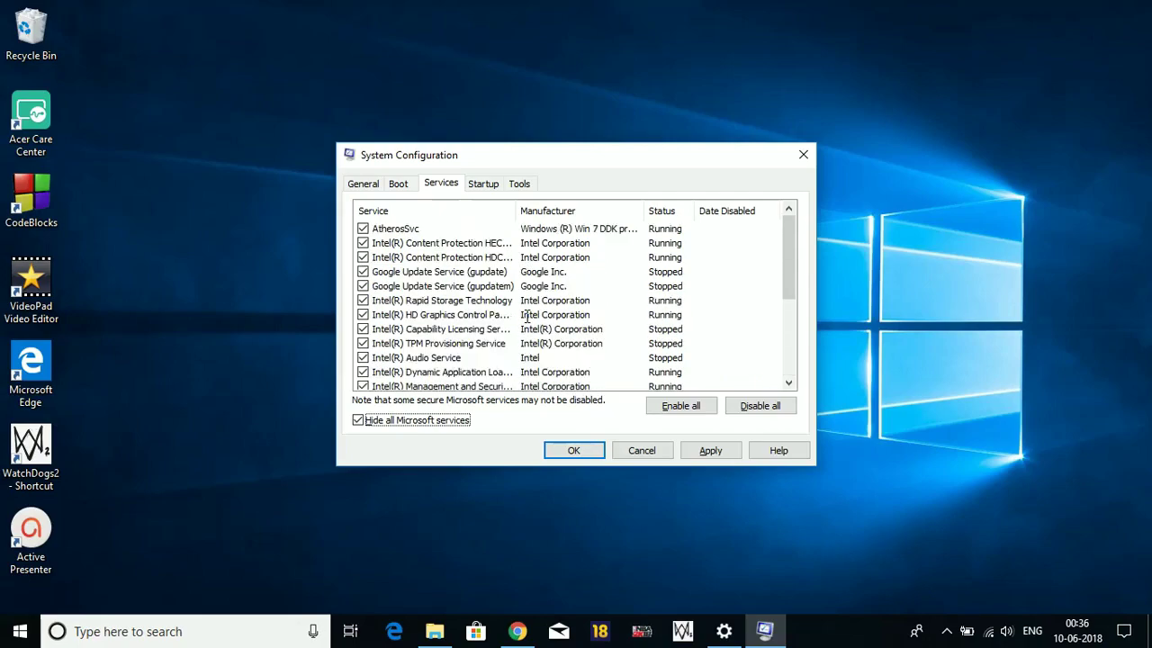
pyautogui.scroll(-4, 528, 317)
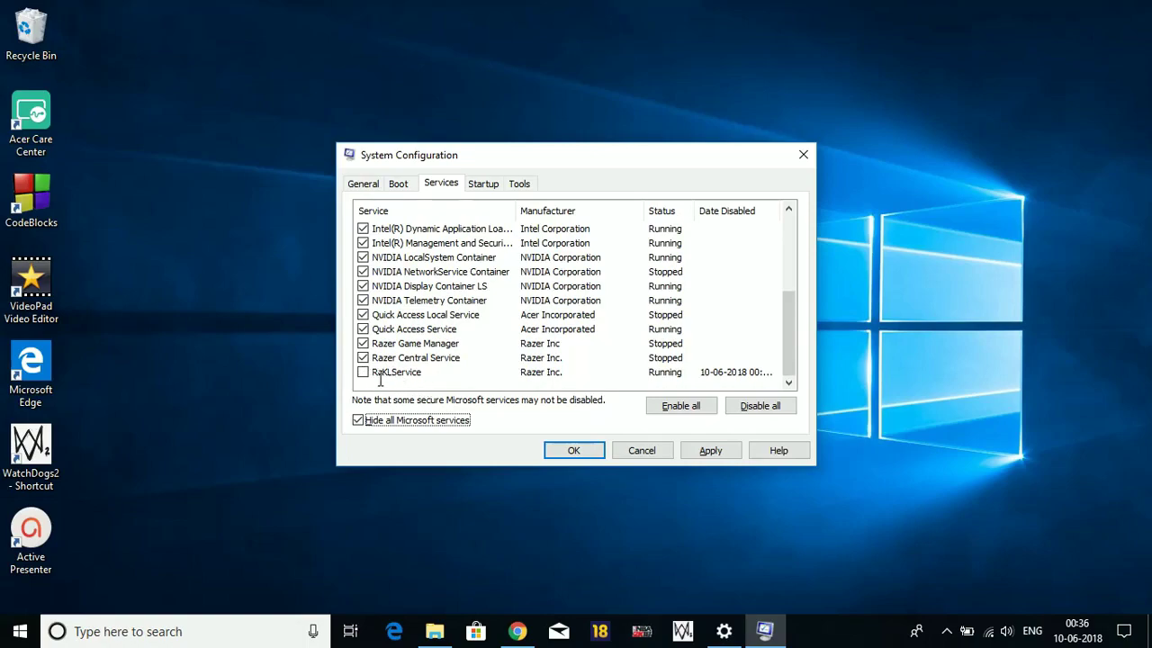
# - Apply the System Configuration changes and exit without restarting the computer
pyautogui.click(702, 449)
pyautogui.click(574, 451)
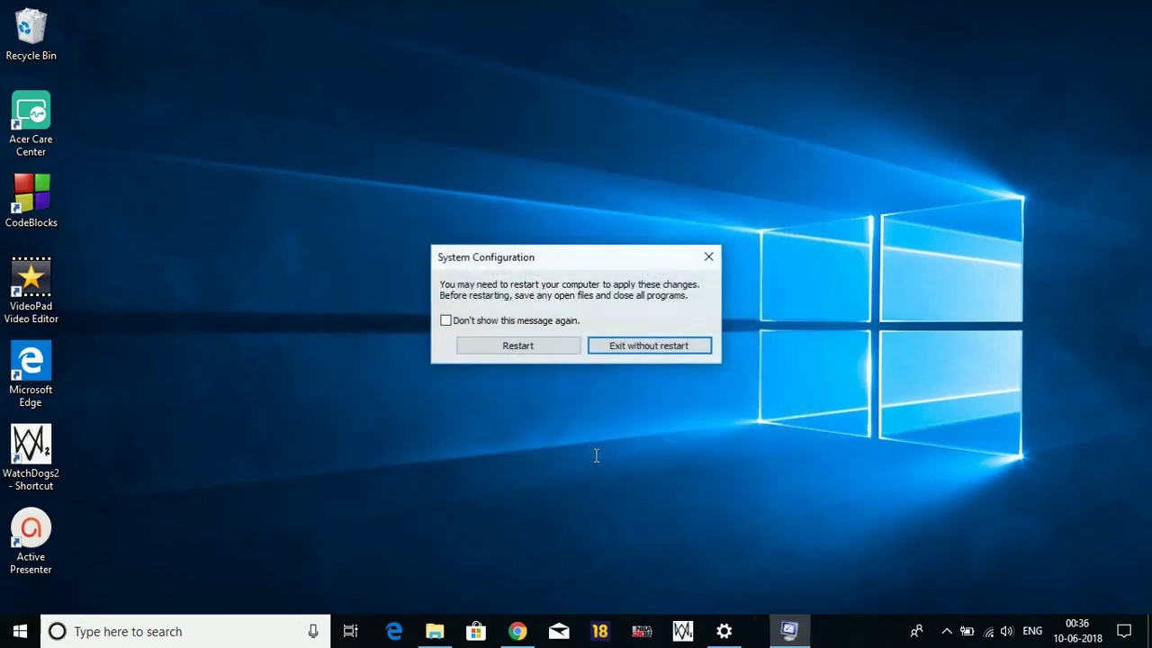
pyautogui.moveTo(465, 256); pyautogui.dragTo(402, 249)
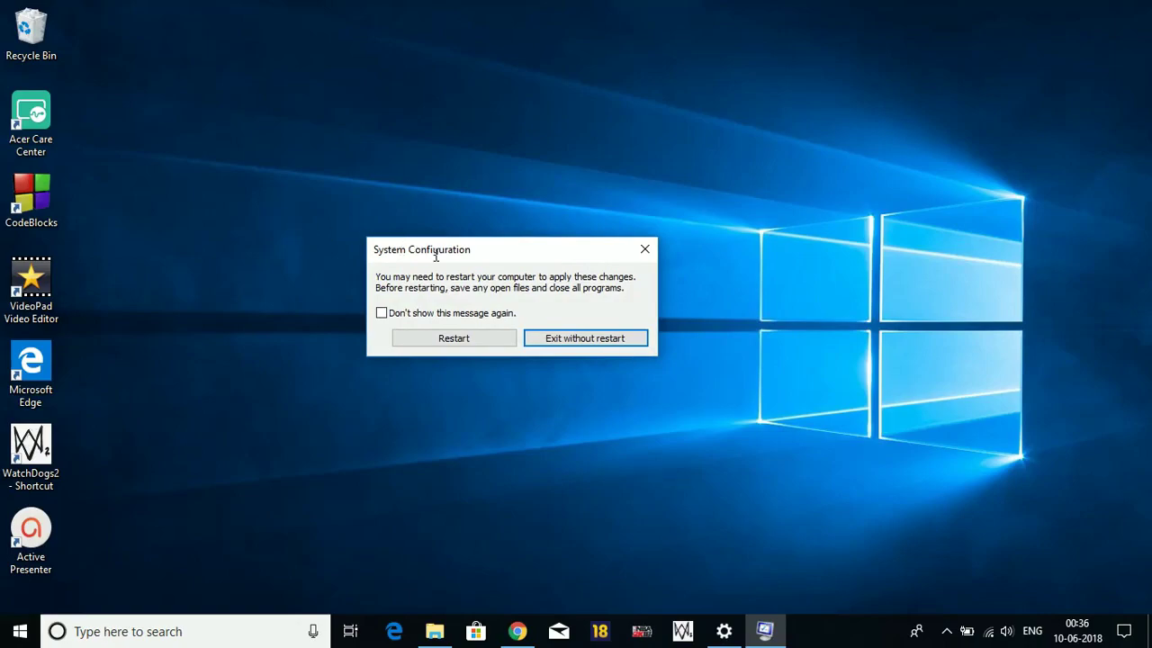
pyautogui.click(567, 339)
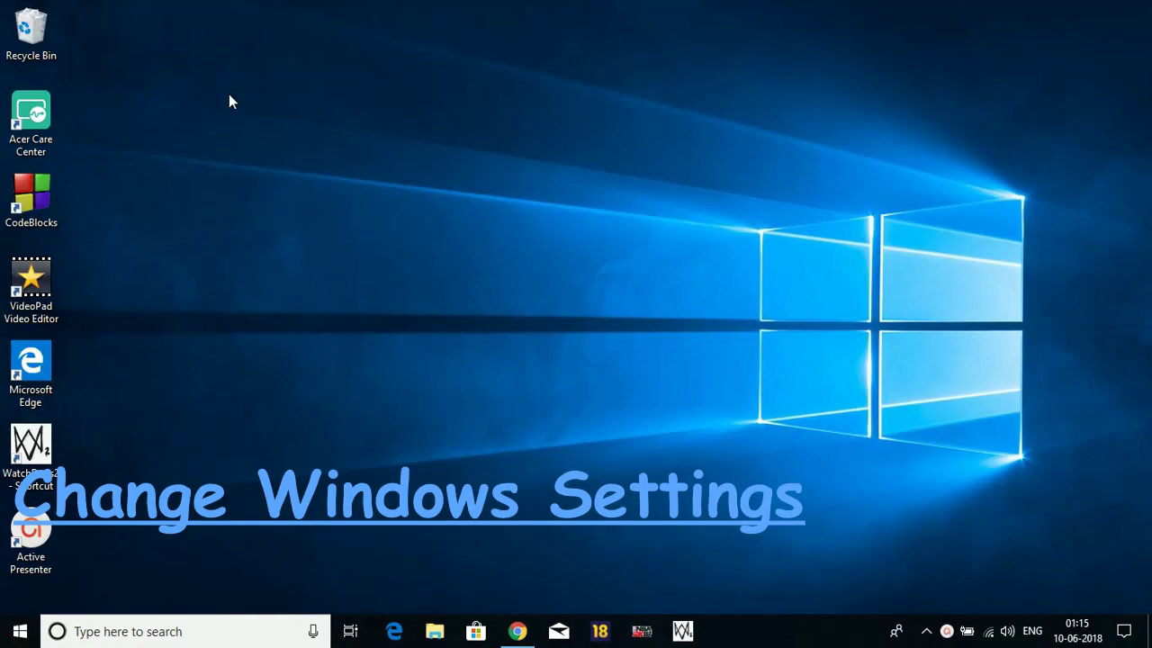
# - Open the General privacy options in Windows Settings and set apps' use of the advertising ID to Off
pyautogui.click(20, 630)
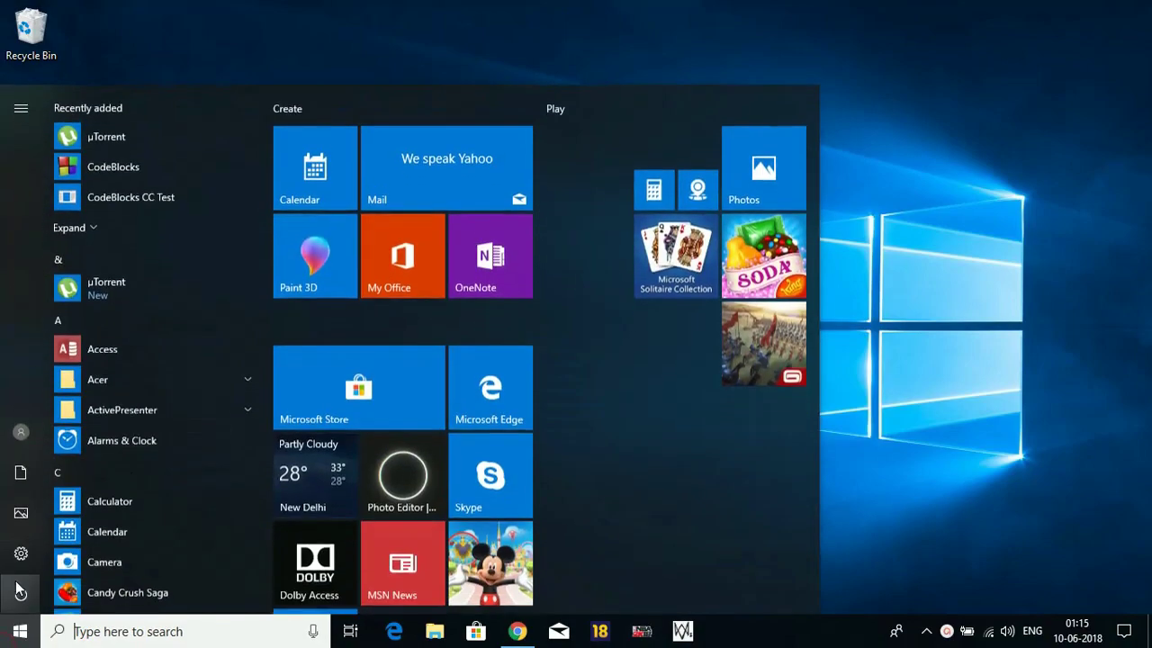
pyautogui.click(22, 547)
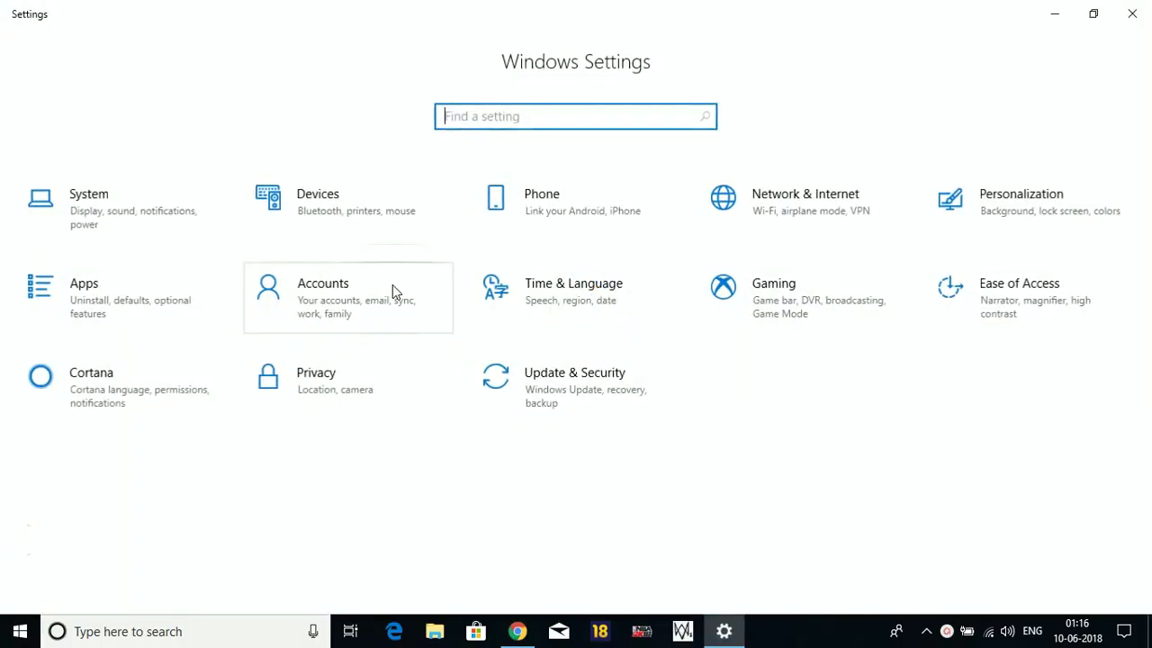
pyautogui.click(337, 391)
pyautogui.click(67, 232)
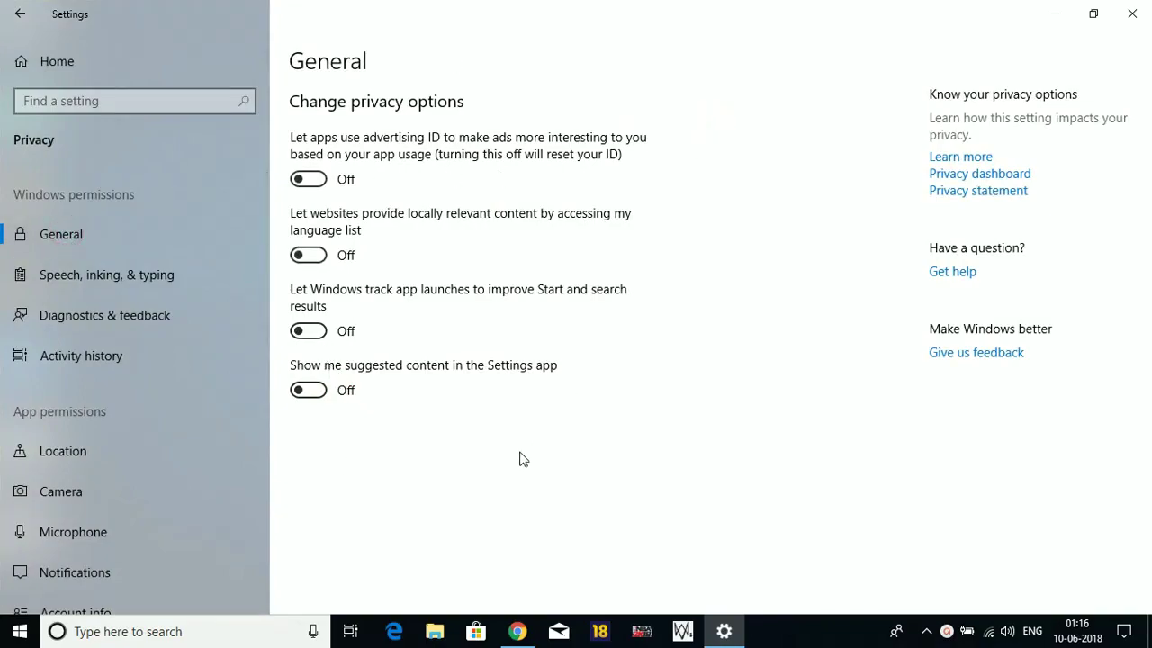
pyautogui.click(323, 178)
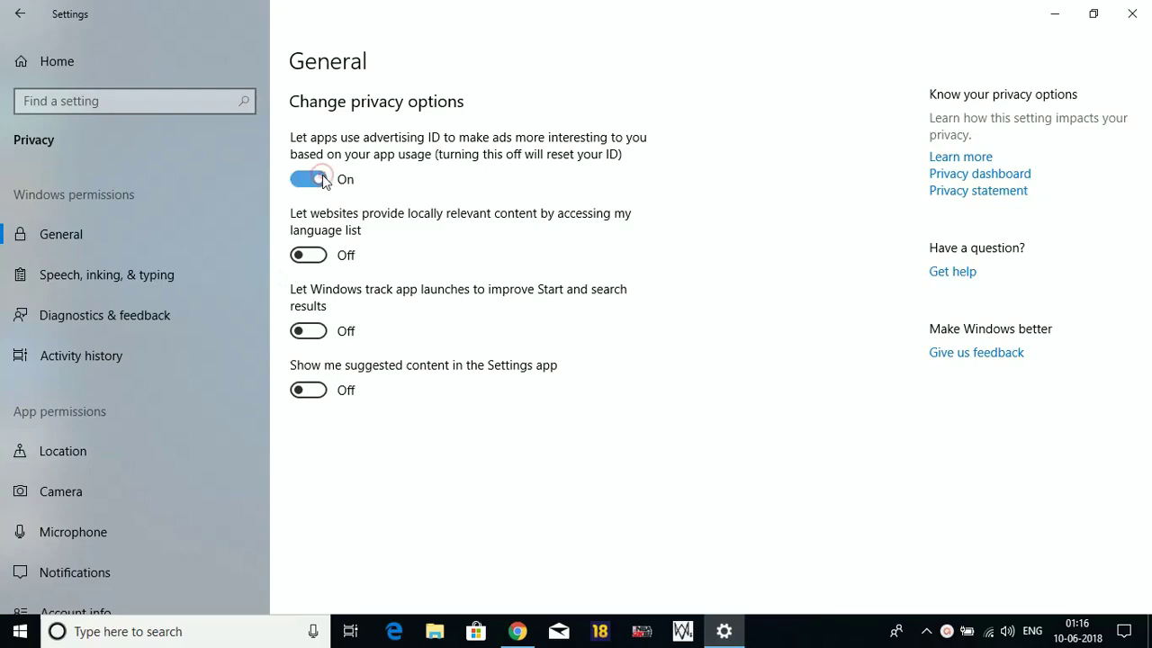
pyautogui.click(309, 186)
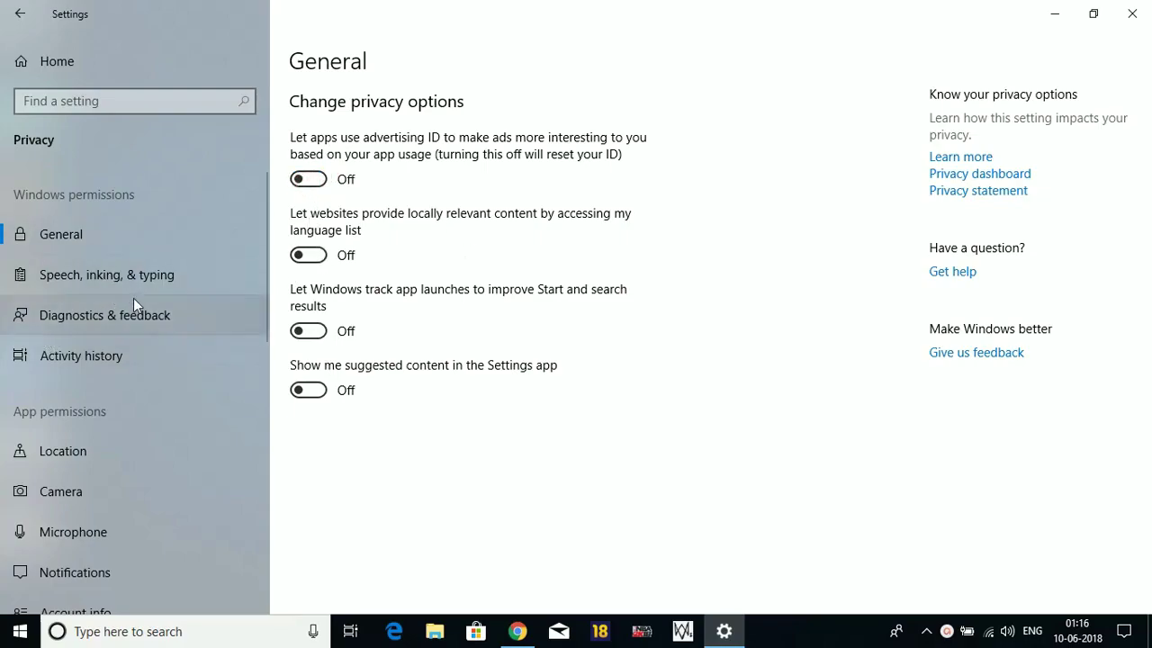
# - Review the diagnostic data, delete diagnostic data and feedback frequency options in the Diagnostics & feedback privacy settings
pyautogui.click(115, 315)
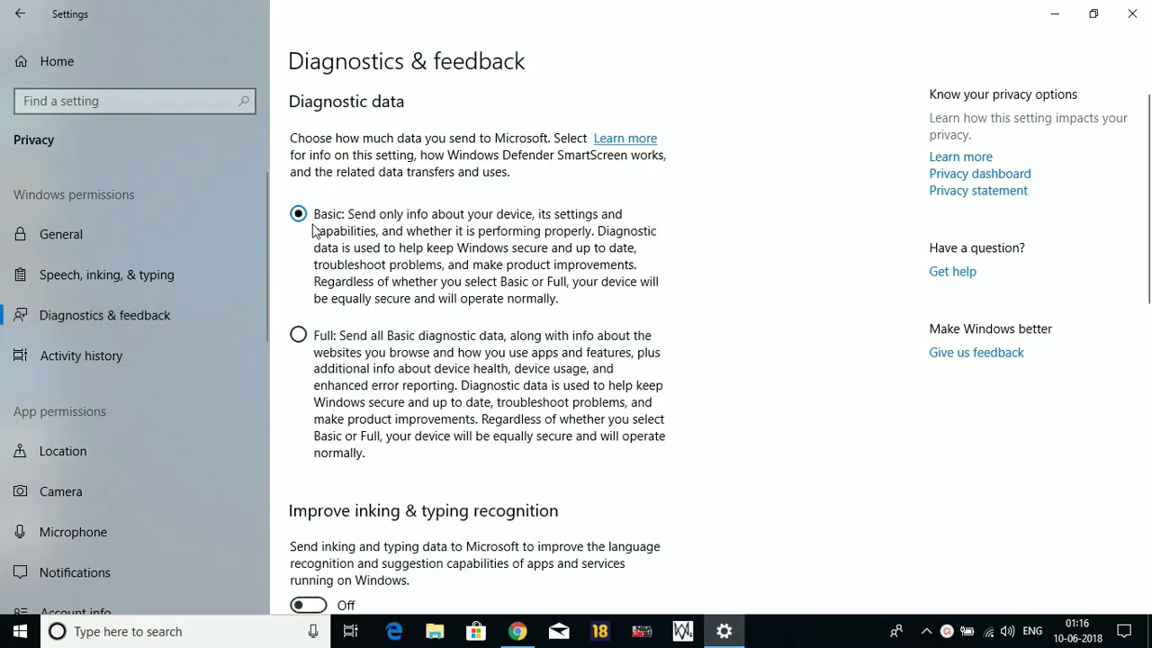
pyautogui.scroll(-2, 324, 297)
pyautogui.scroll(-6, 337, 391)
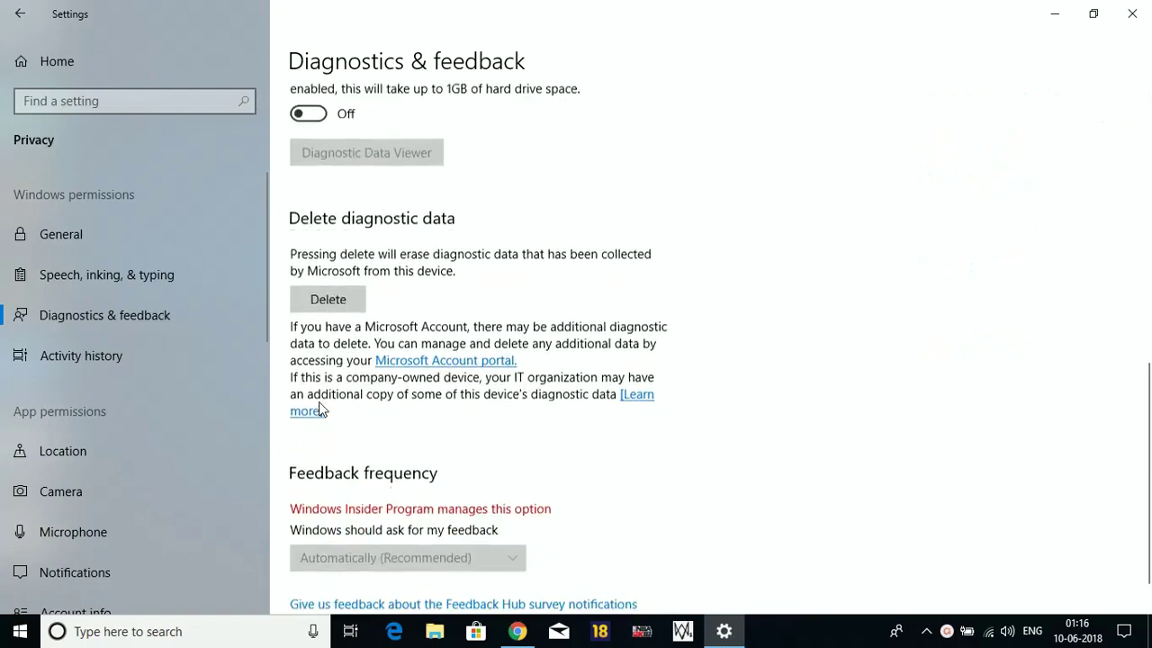
pyautogui.scroll(-2, 315, 406)
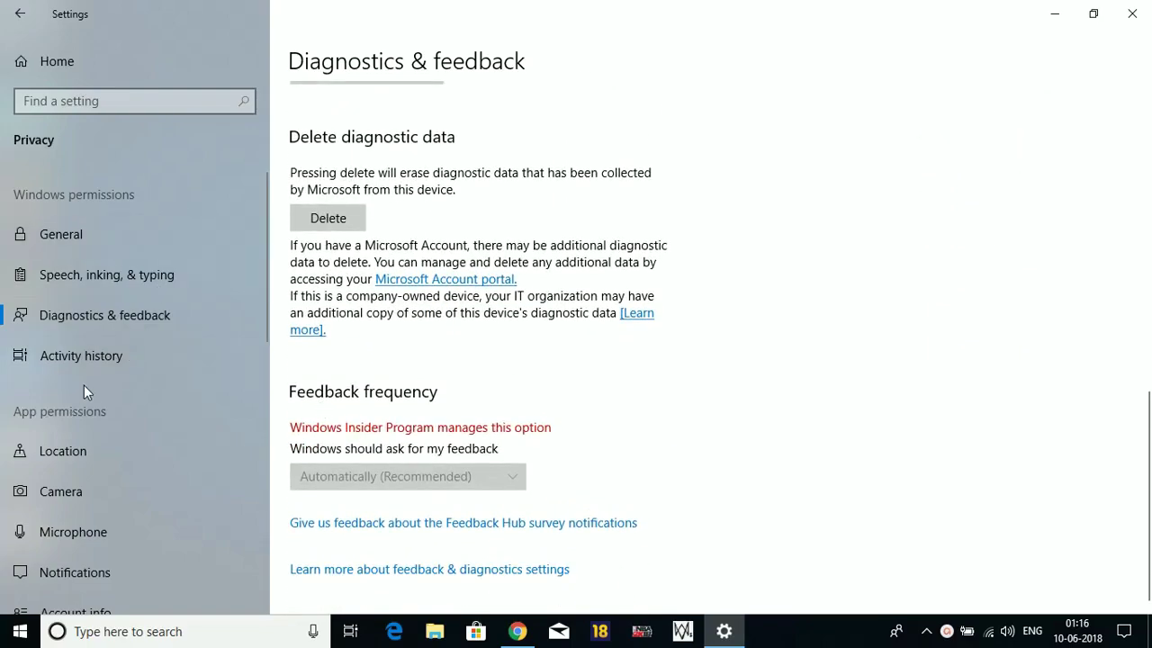
# - Open the Location privacy settings and review the location service, default location and location history options
pyautogui.click(83, 442)
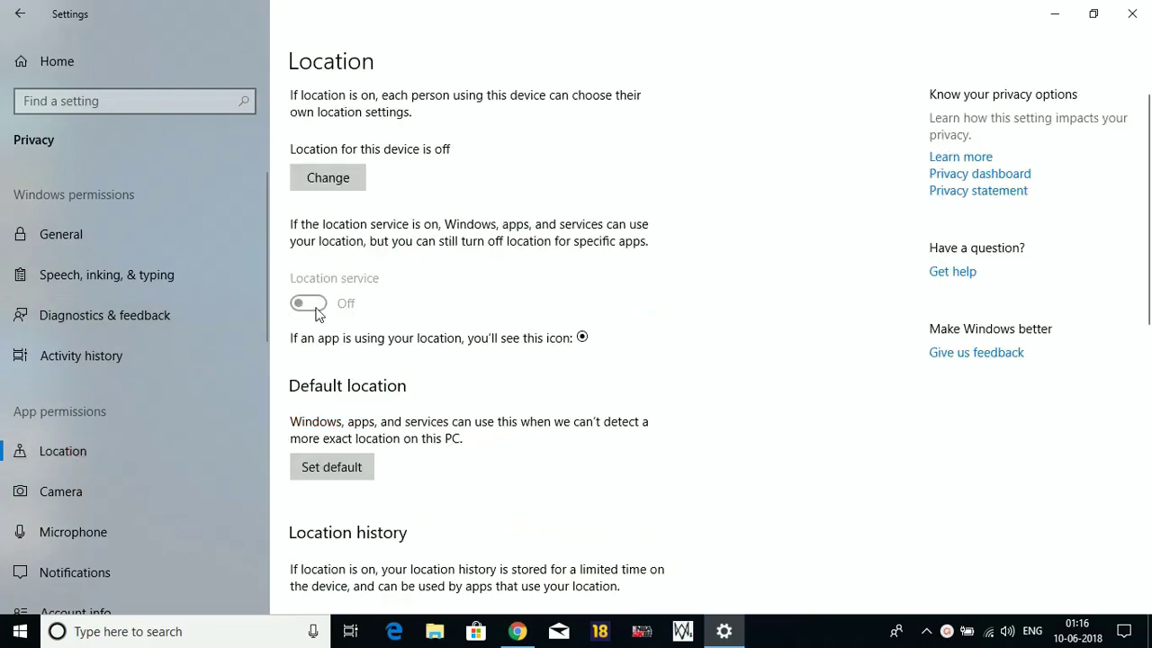
pyautogui.scroll(-2, 277, 328)
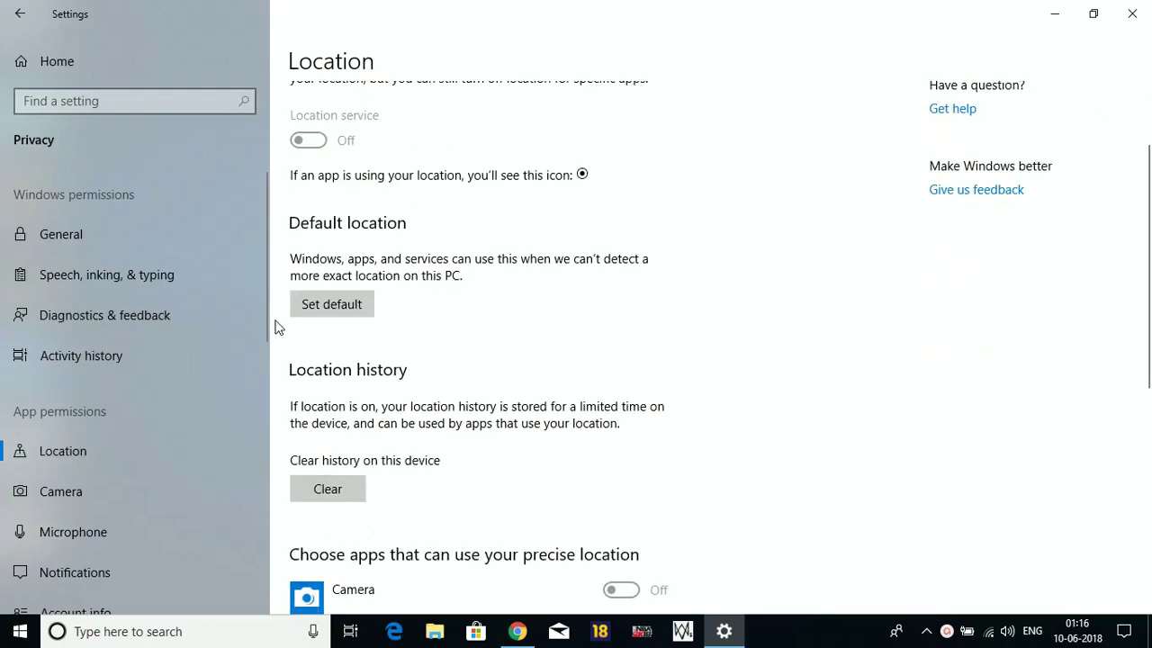
# - In the Background apps privacy settings, toggle letting apps run in the background on and back to Off, and review the per-app list
pyautogui.scroll(-3, 134, 465)
pyautogui.scroll(-3, 101, 520)
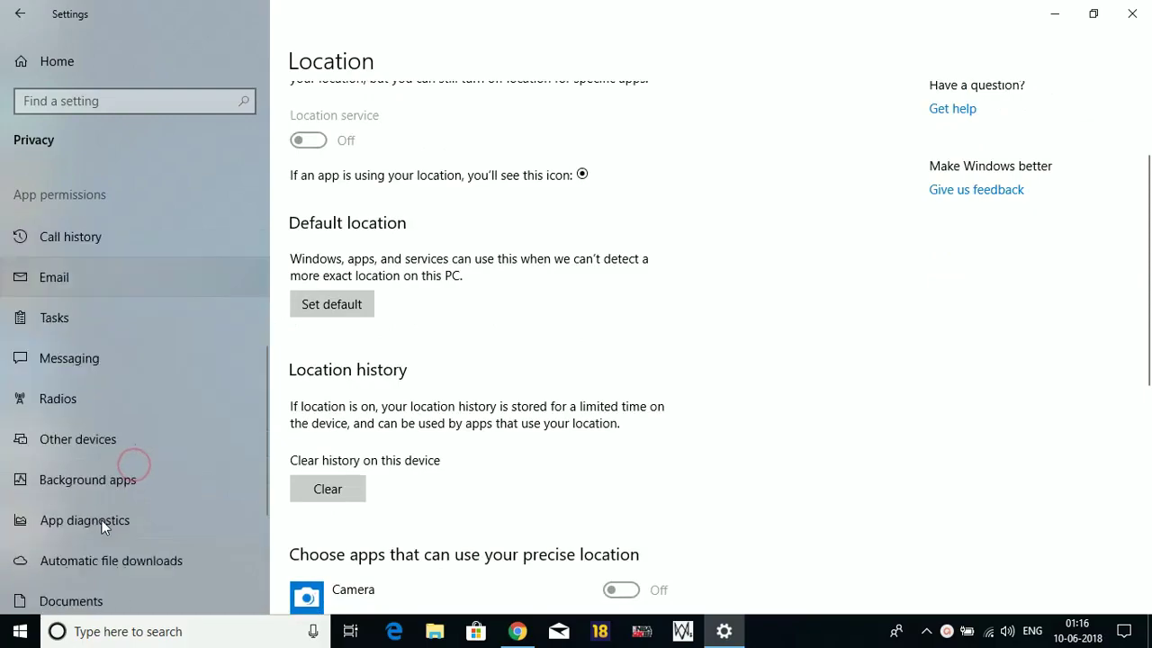
pyautogui.click(113, 439)
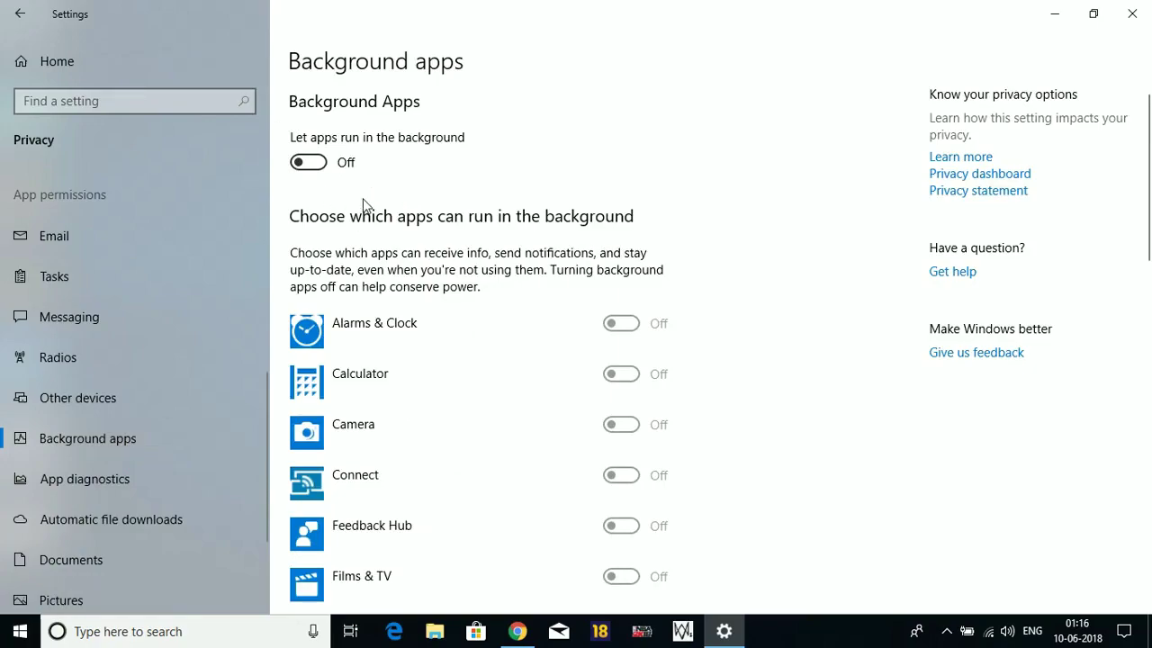
pyautogui.click(313, 163)
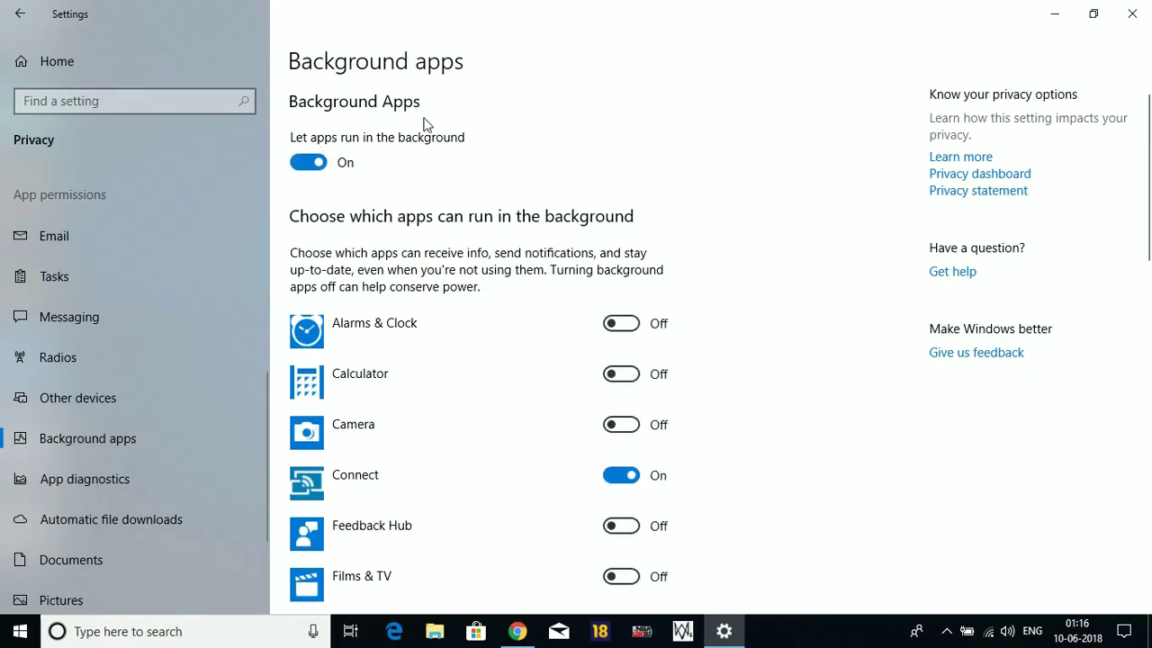
pyautogui.click(310, 165)
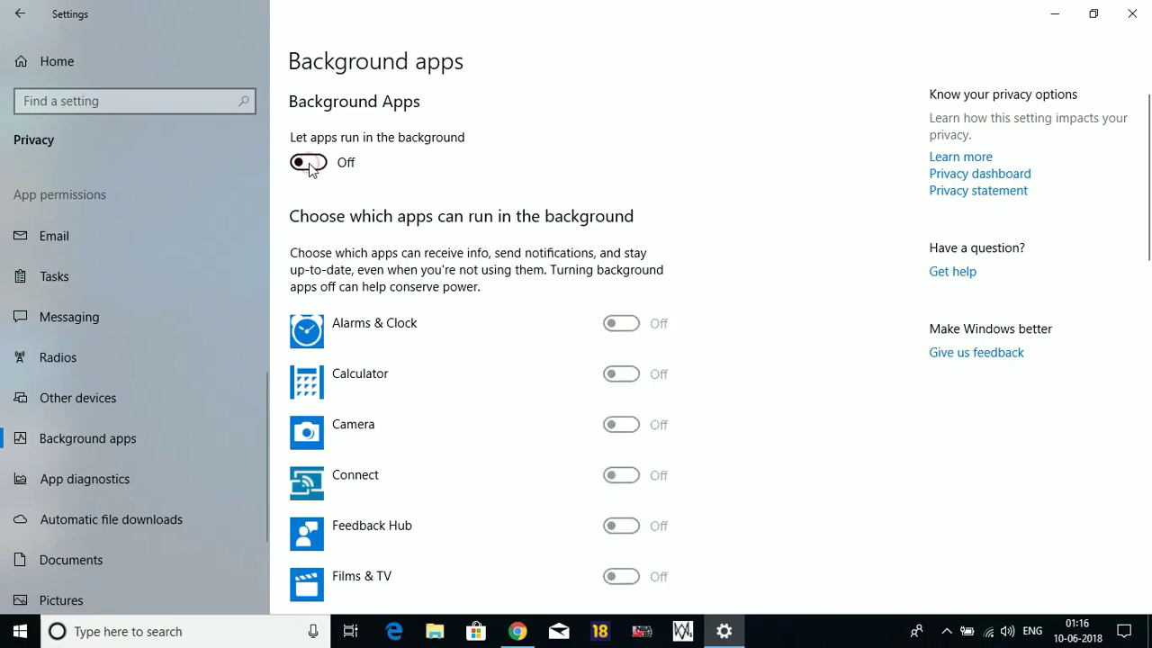
pyautogui.scroll(-3, 445, 174)
pyautogui.scroll(3, 455, 172)
pyautogui.scroll(-3, 376, 158)
pyautogui.scroll(3, 376, 158)
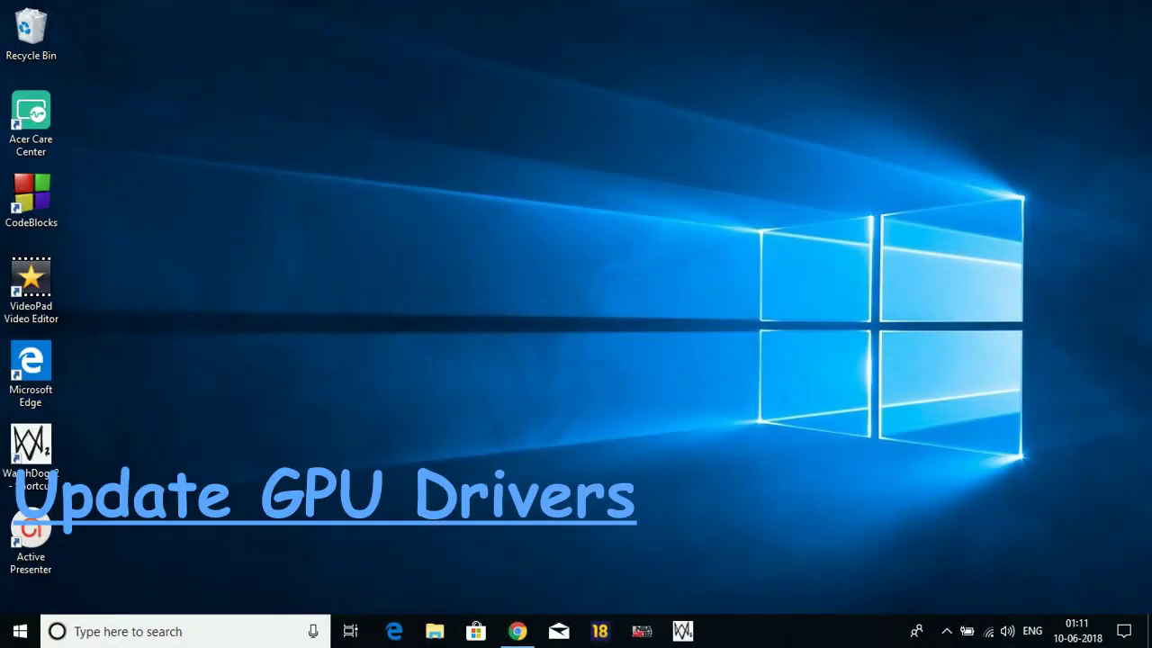
# - Switch to Chrome, view the AMD Driver Autodetect page and the GeForce driver download page, and minimize the browser
pyautogui.moveTo(517, 630)
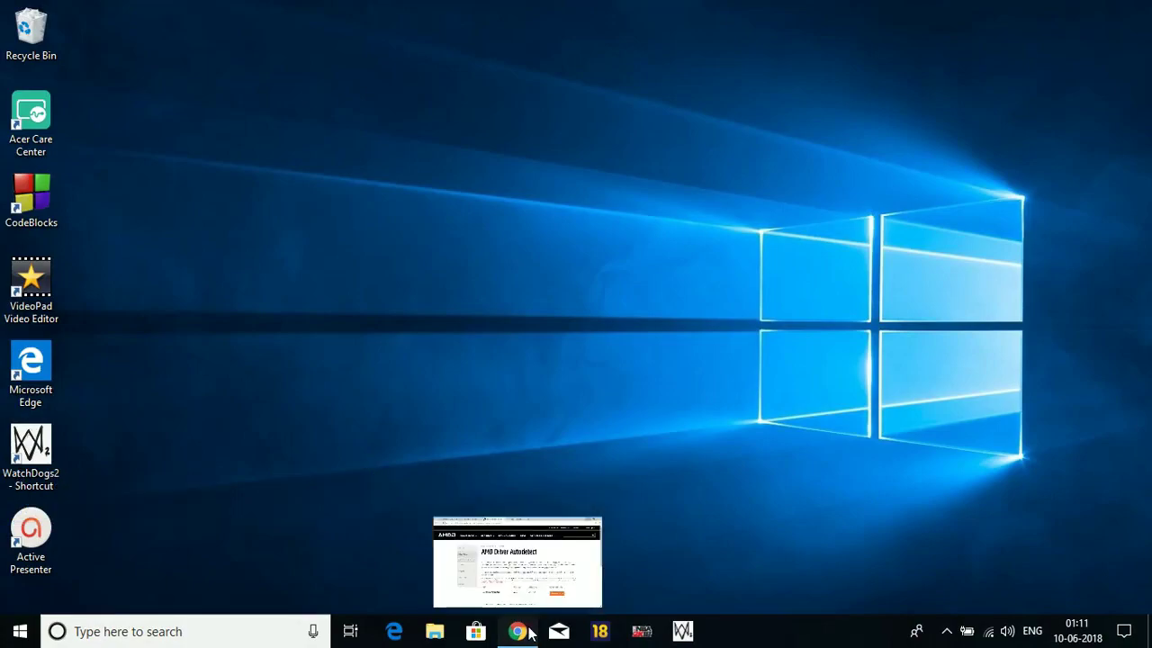
pyautogui.click(528, 572)
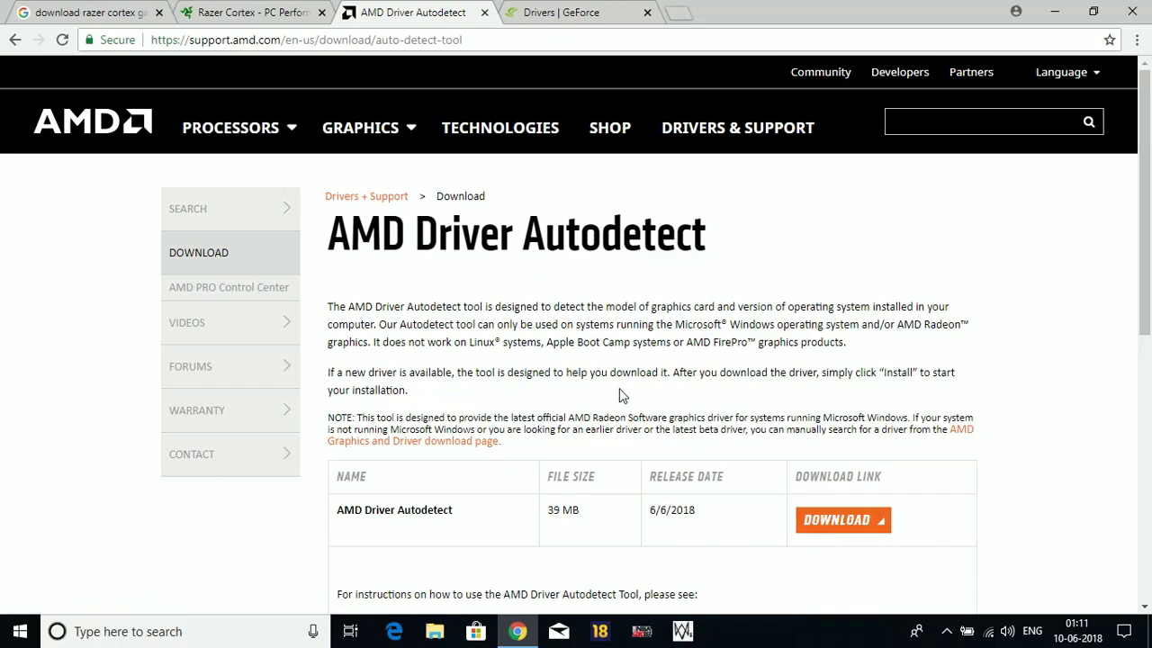
pyautogui.click(567, 12)
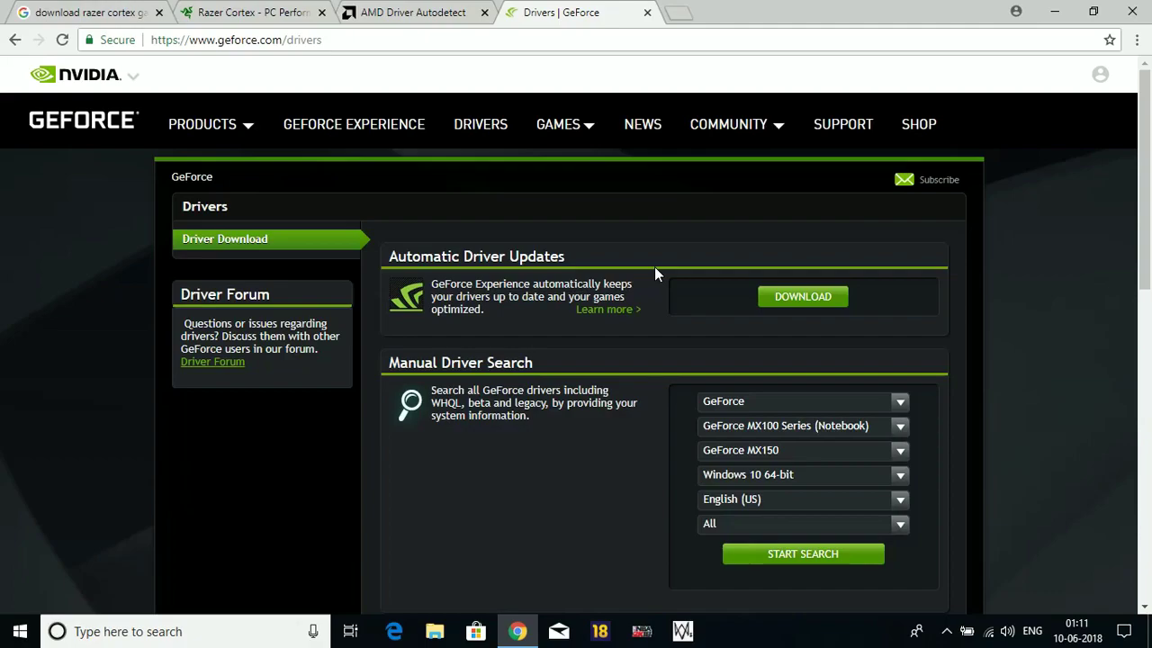
pyautogui.click(1055, 12)
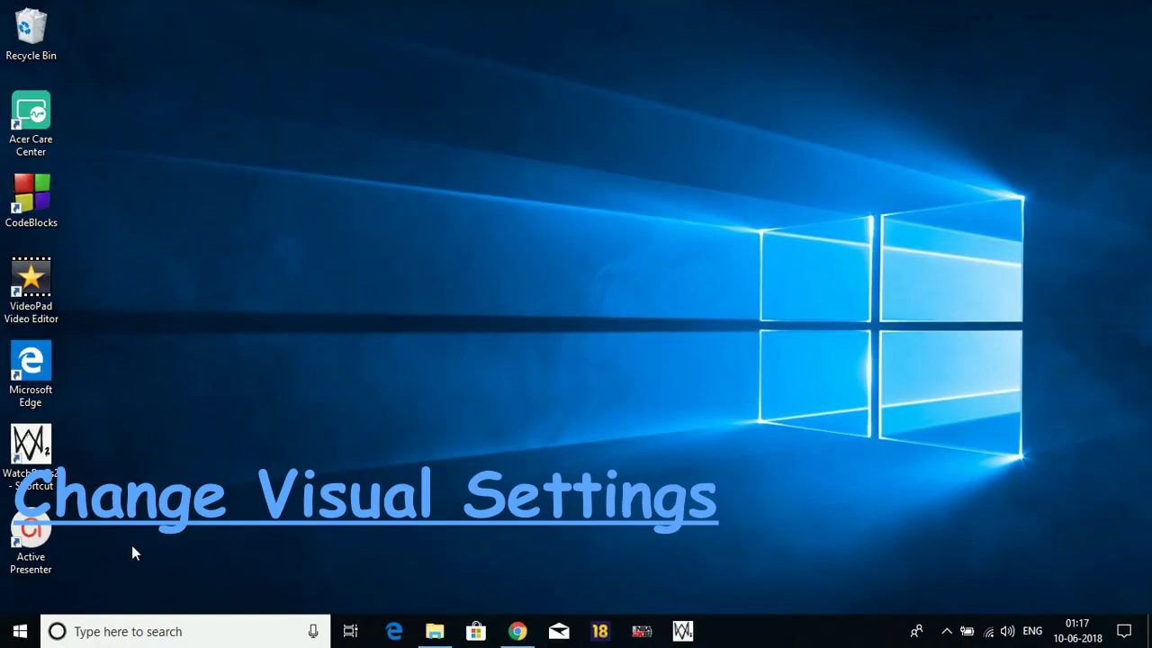
# - Find This PC through Windows search and open the Performance Options from its advanced system settings
pyautogui.click(171, 632)
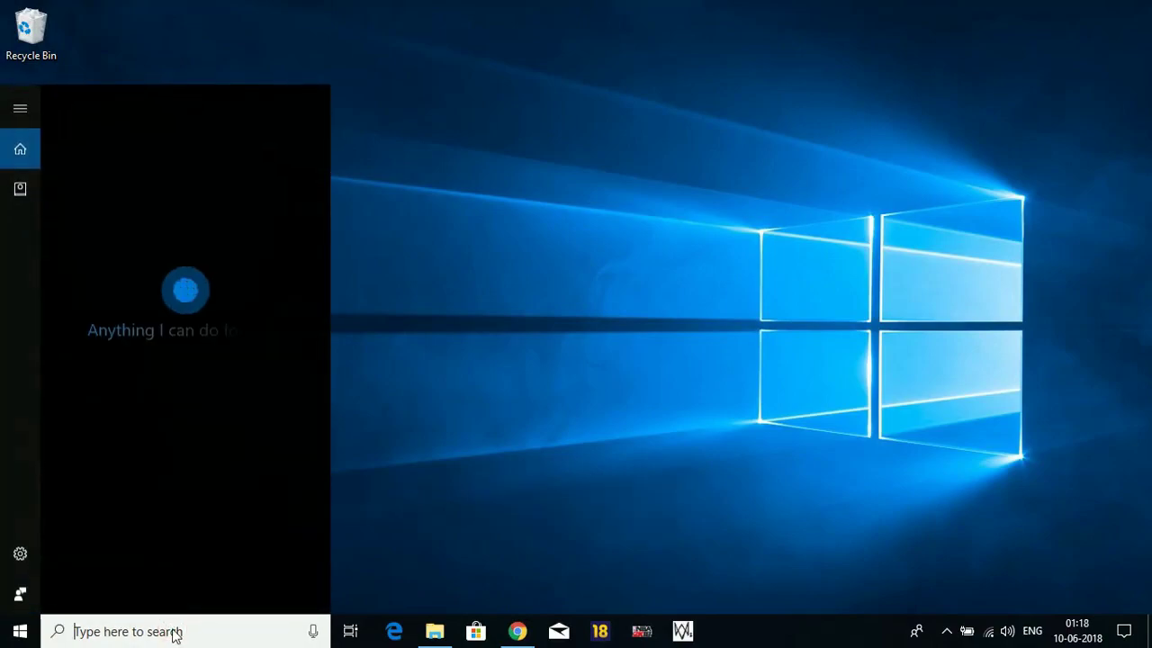
pyautogui.write('this pc')
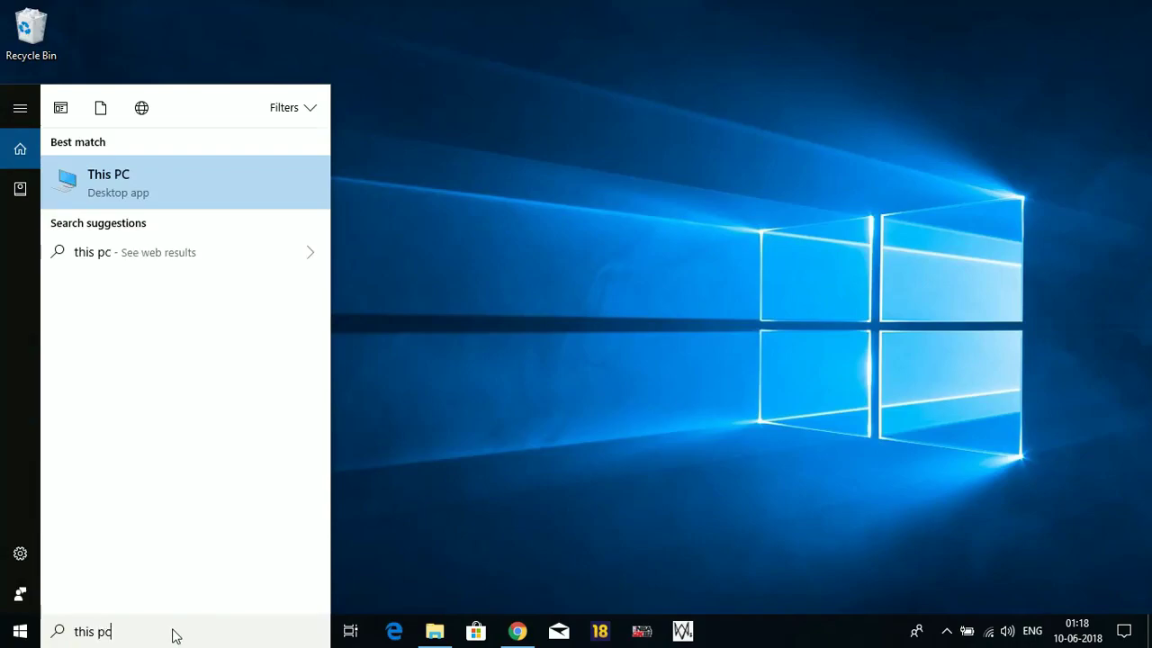
pyautogui.rightClick(106, 176)
pyautogui.click(176, 331)
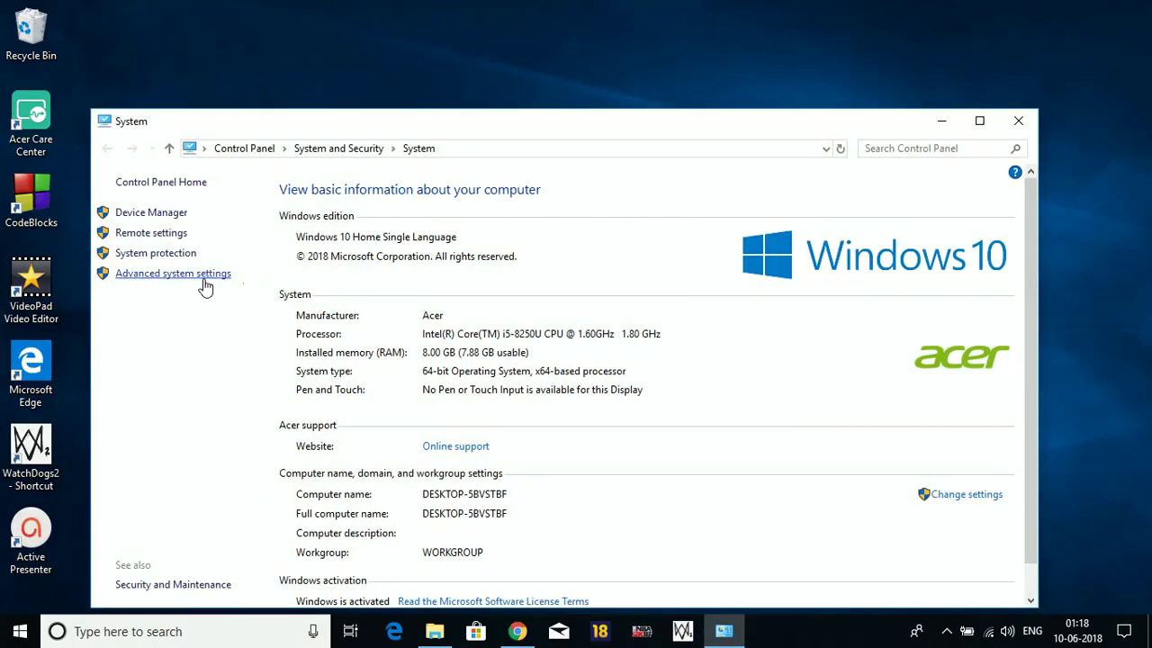
pyautogui.click(187, 272)
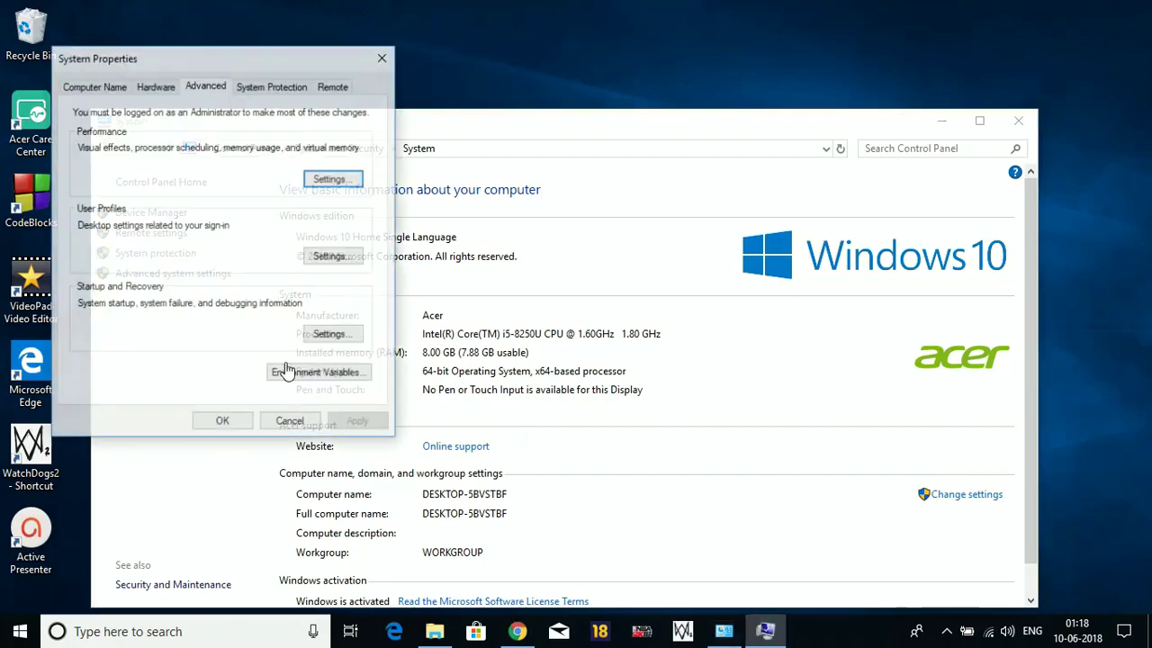
pyautogui.click(326, 183)
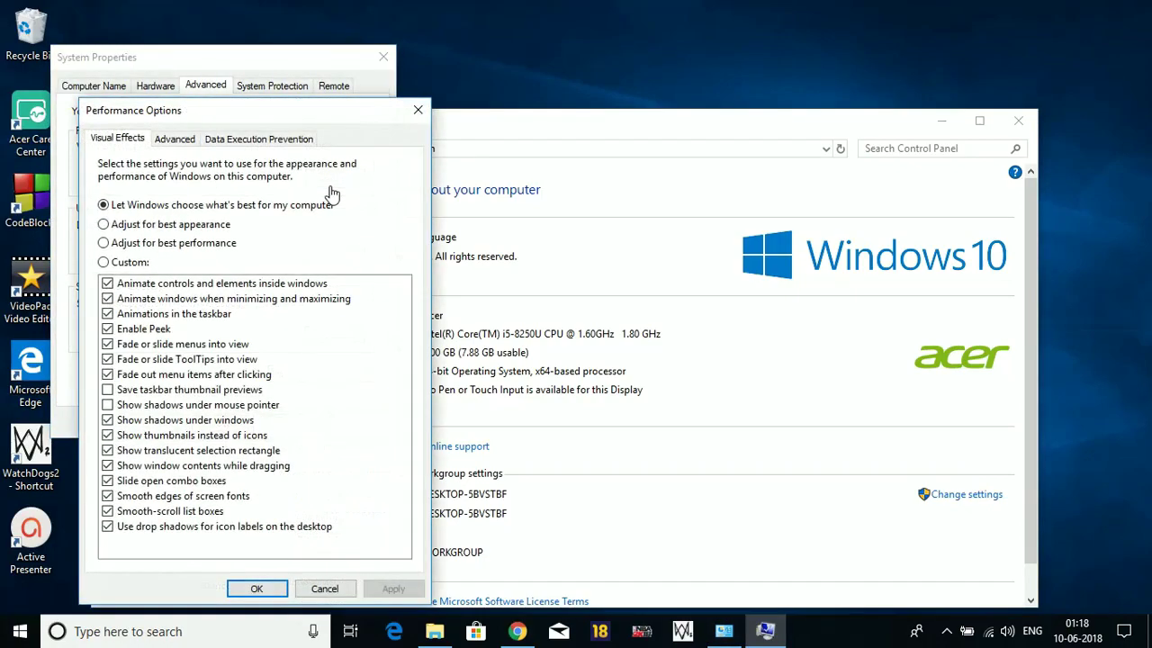
# - Set the Windows visual effects to Adjust for best performance
pyautogui.click(103, 225)
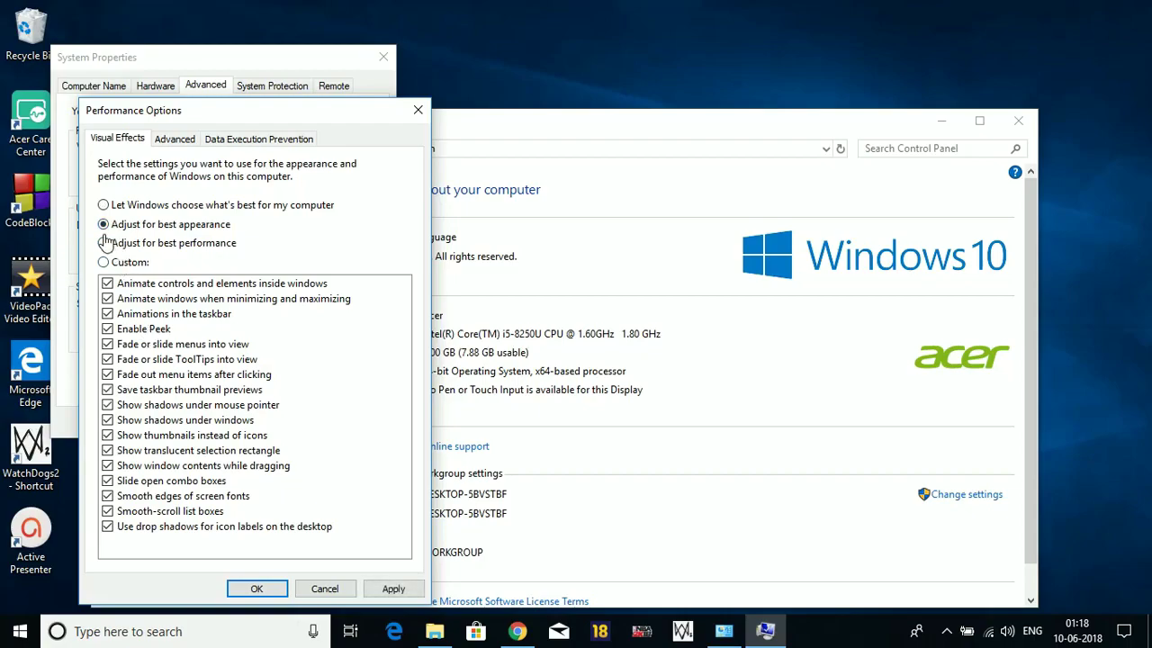
pyautogui.click(104, 243)
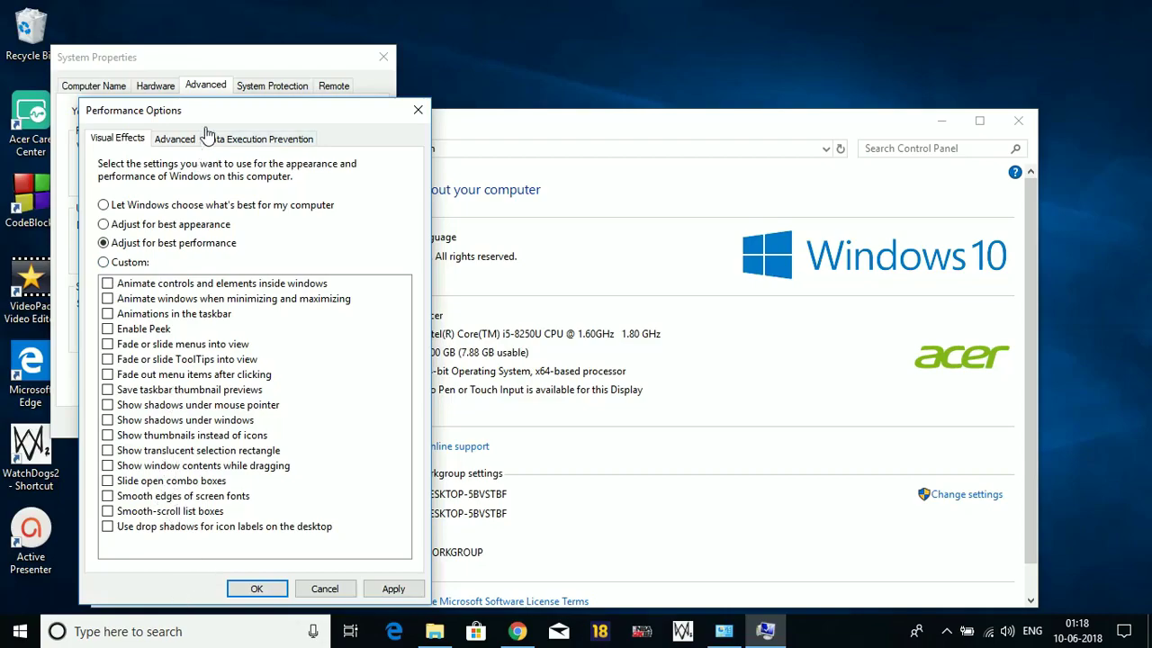
pyautogui.moveTo(207, 113); pyautogui.dragTo(224, 67)
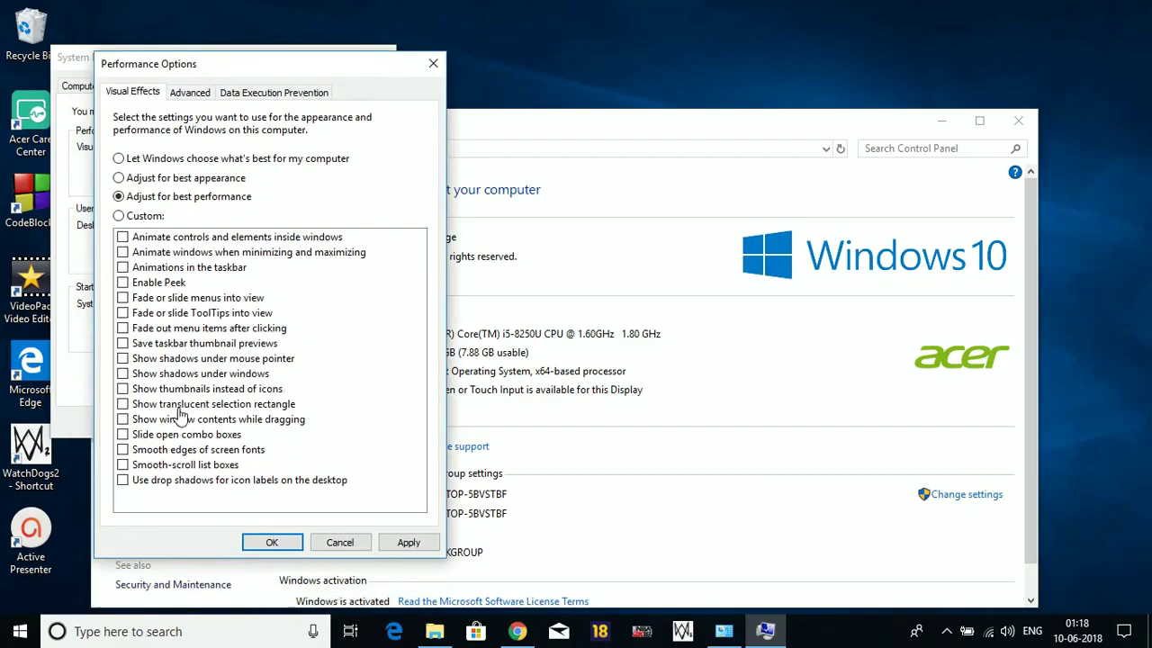
# - Enable Smooth edges of screen fonts, Save taskbar thumbnail previews and Show thumbnails instead of icons, apply the changes, and close the system windows
pyautogui.click(123, 450)
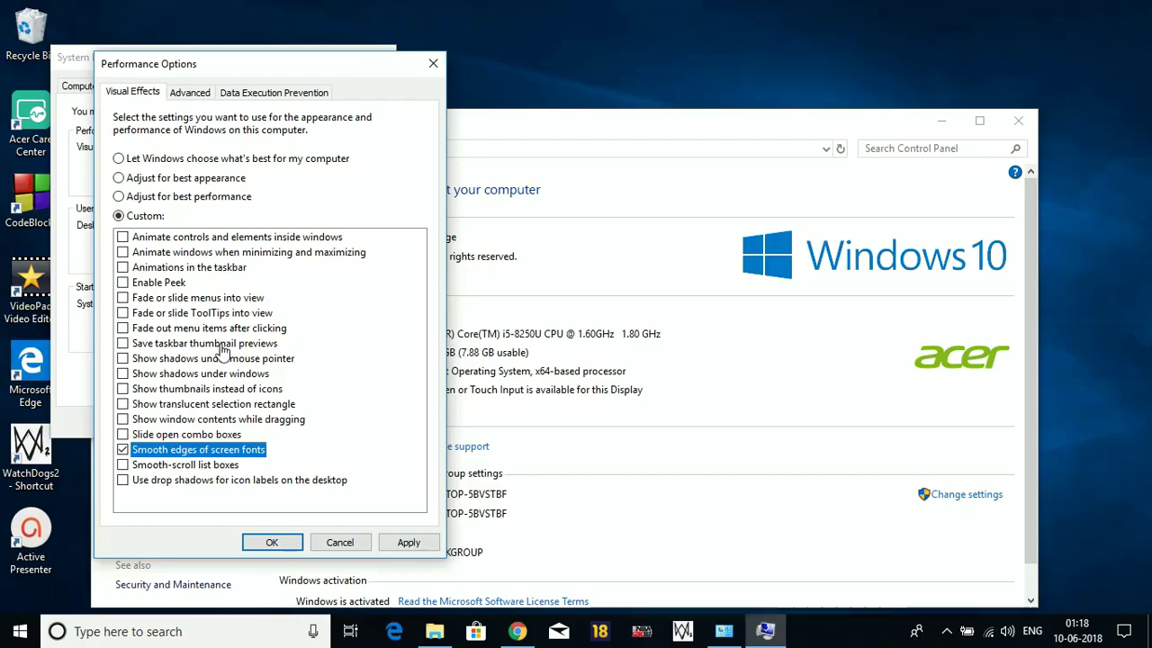
pyautogui.click(123, 344)
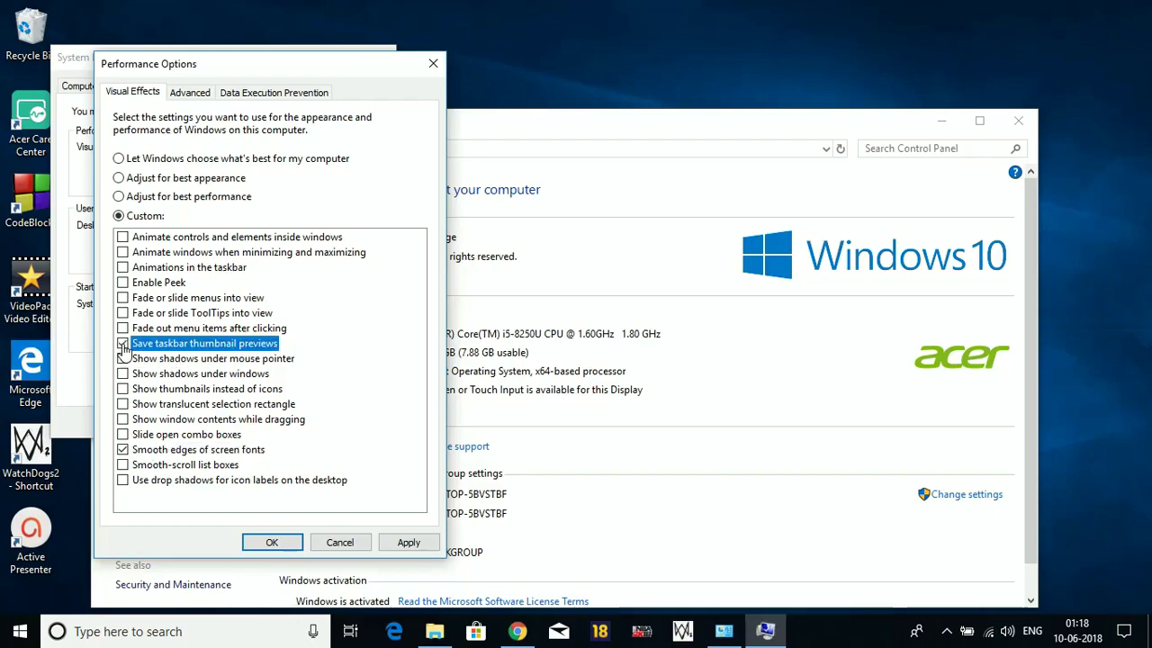
pyautogui.click(123, 388)
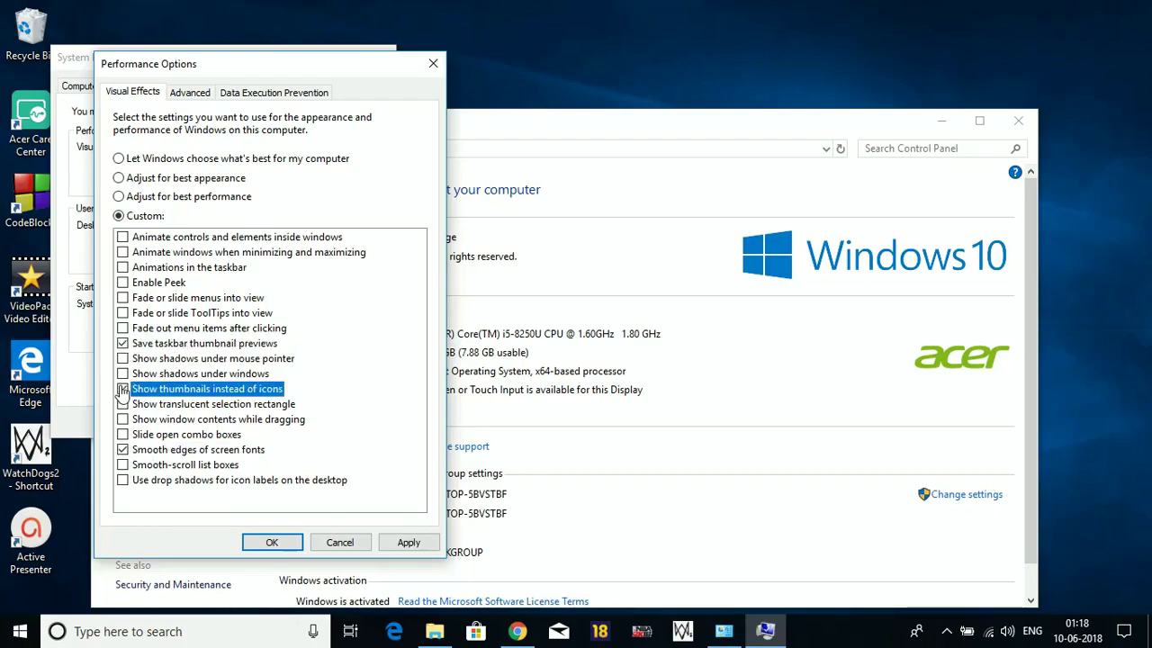
pyautogui.click(396, 546)
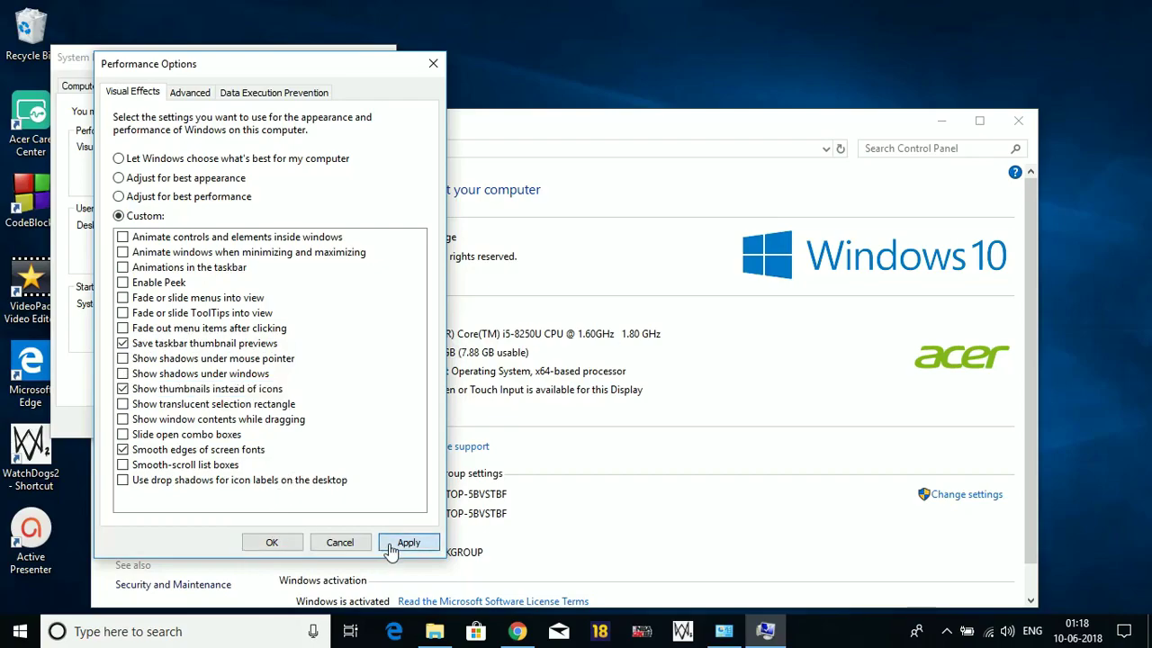
pyautogui.click(261, 543)
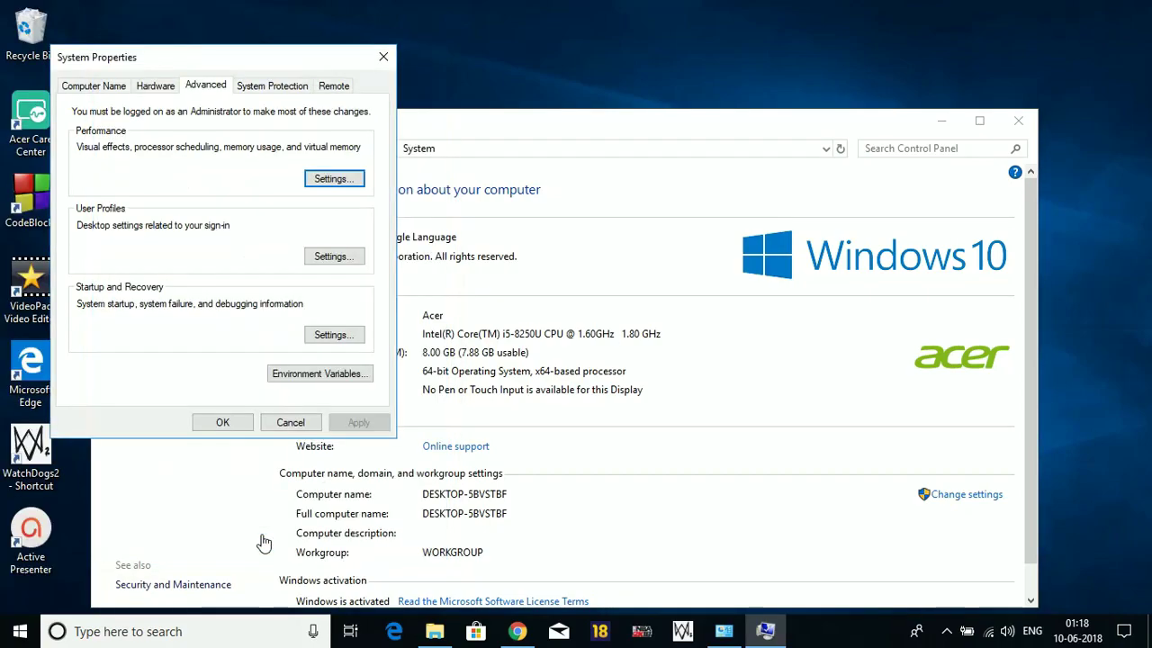
pyautogui.click(225, 422)
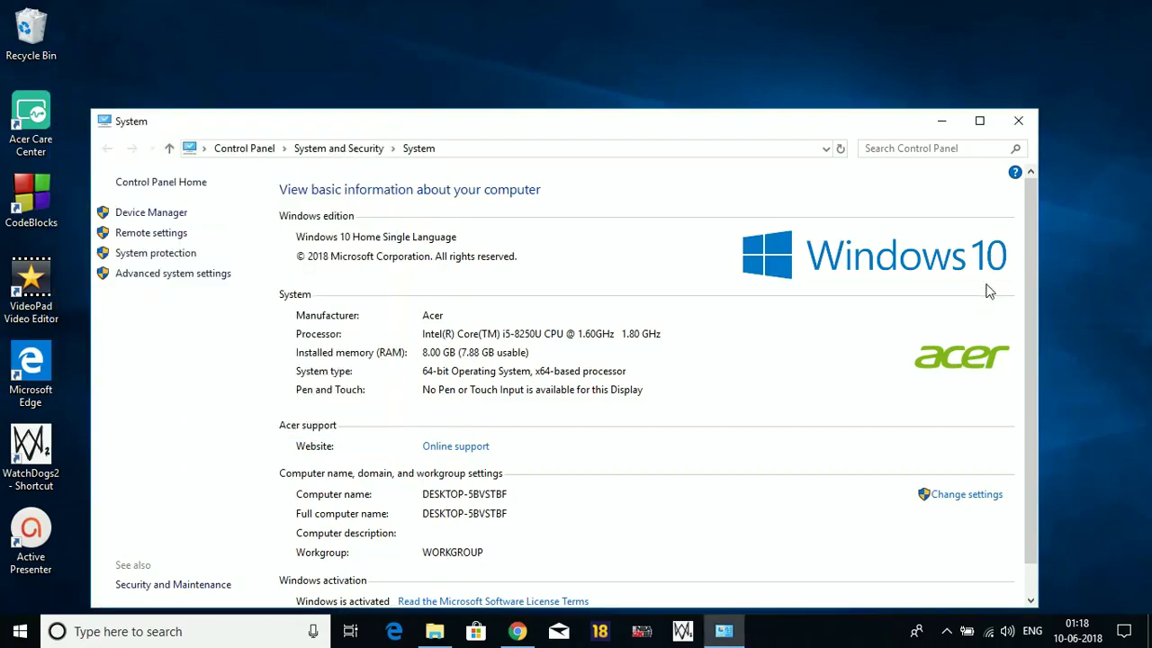
pyautogui.click(1017, 121)
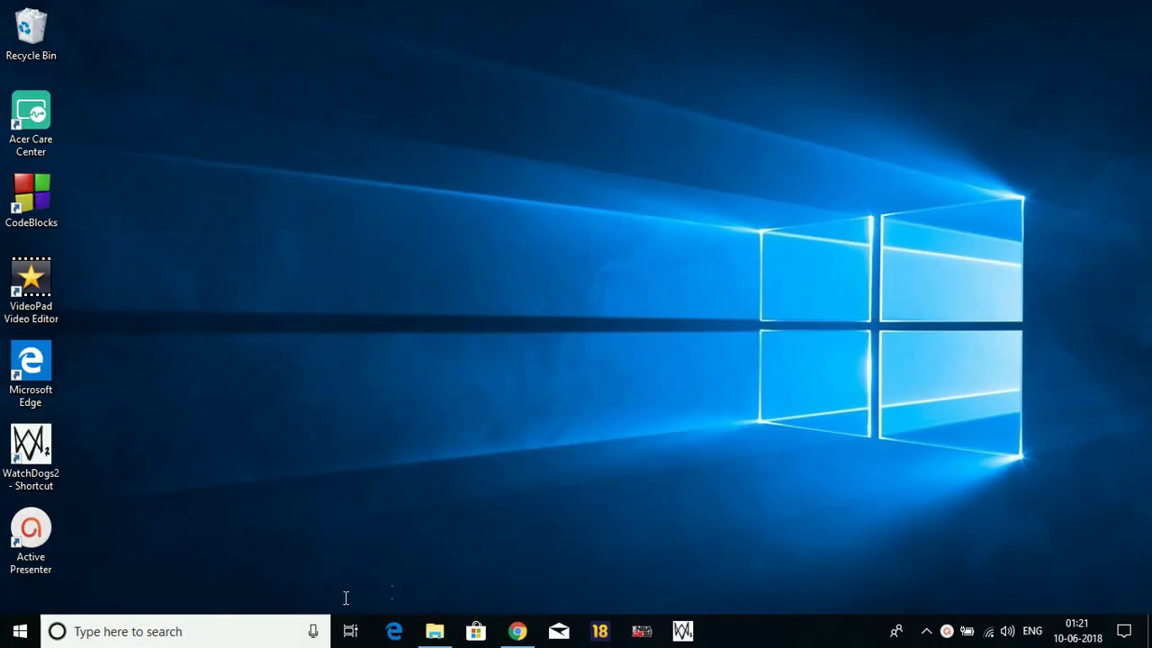
# - Open the properties of the Acer (C:) drive from File Explorer and start Disk Cleanup for it
pyautogui.click(435, 631)
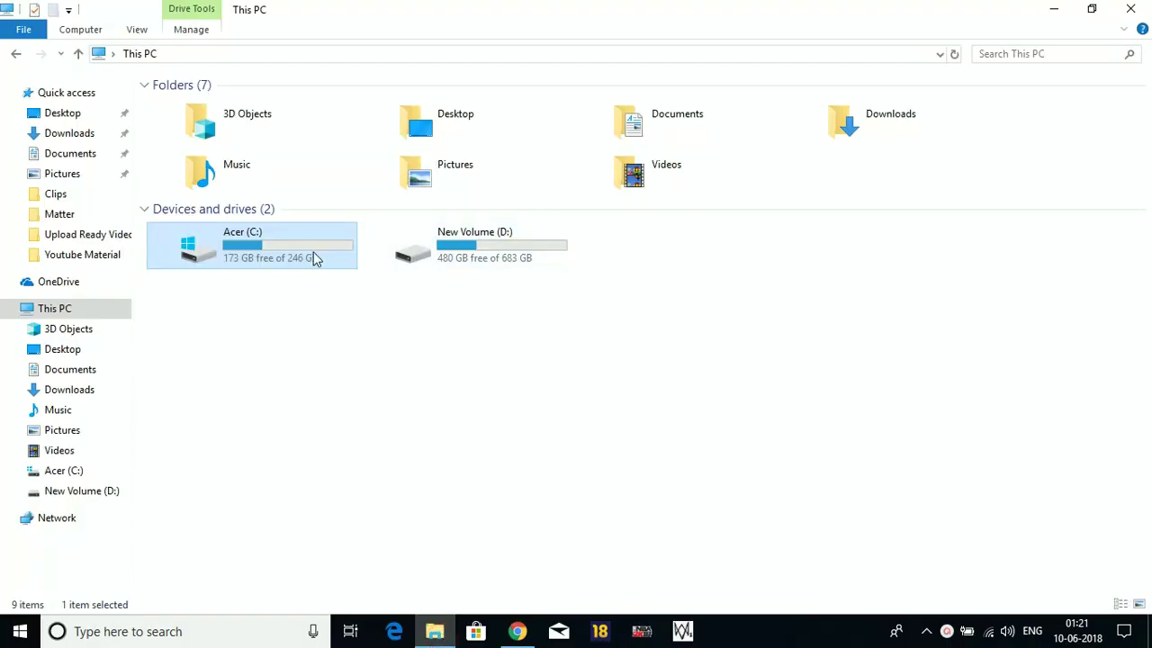
pyautogui.rightClick(288, 248)
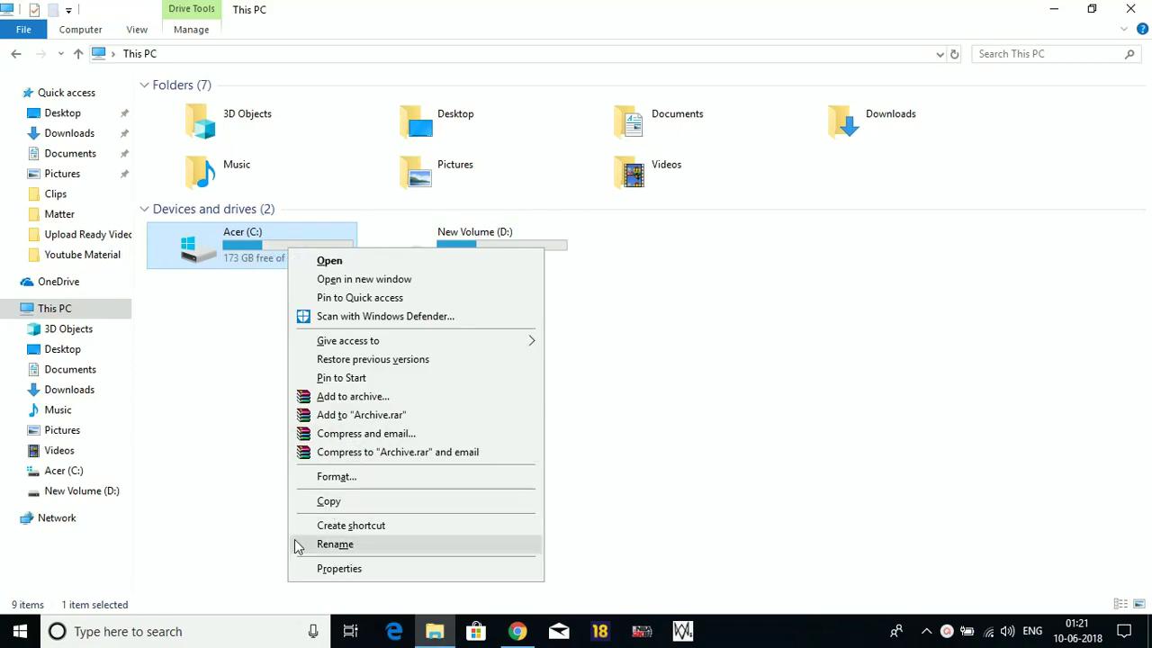
pyautogui.click(330, 568)
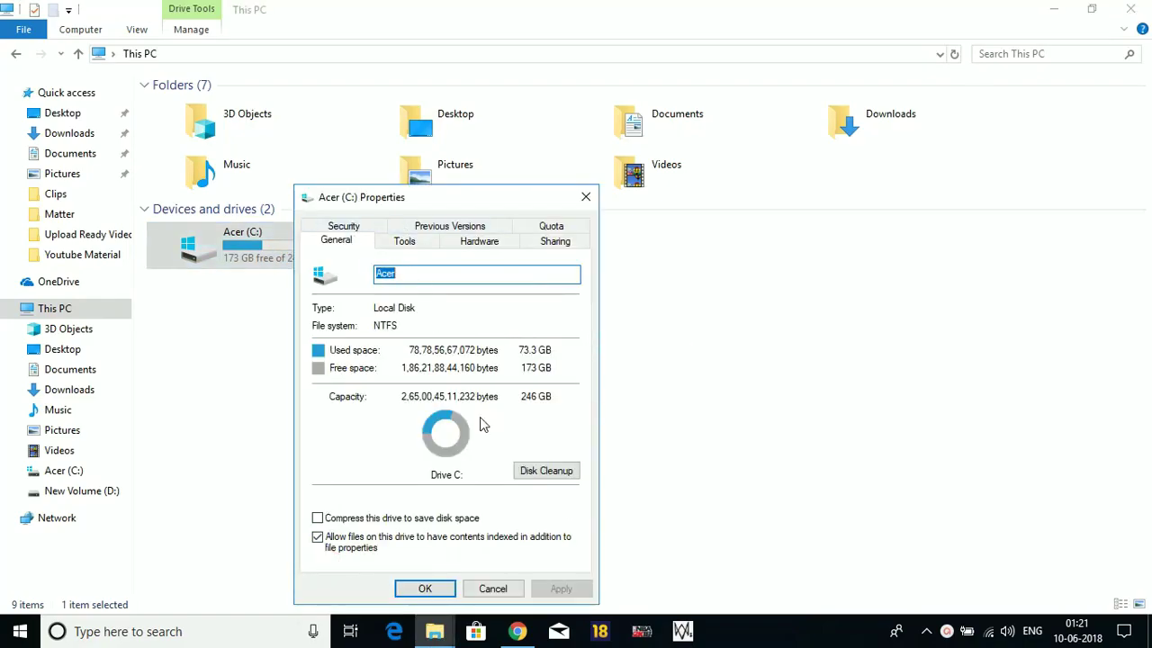
pyautogui.click(549, 477)
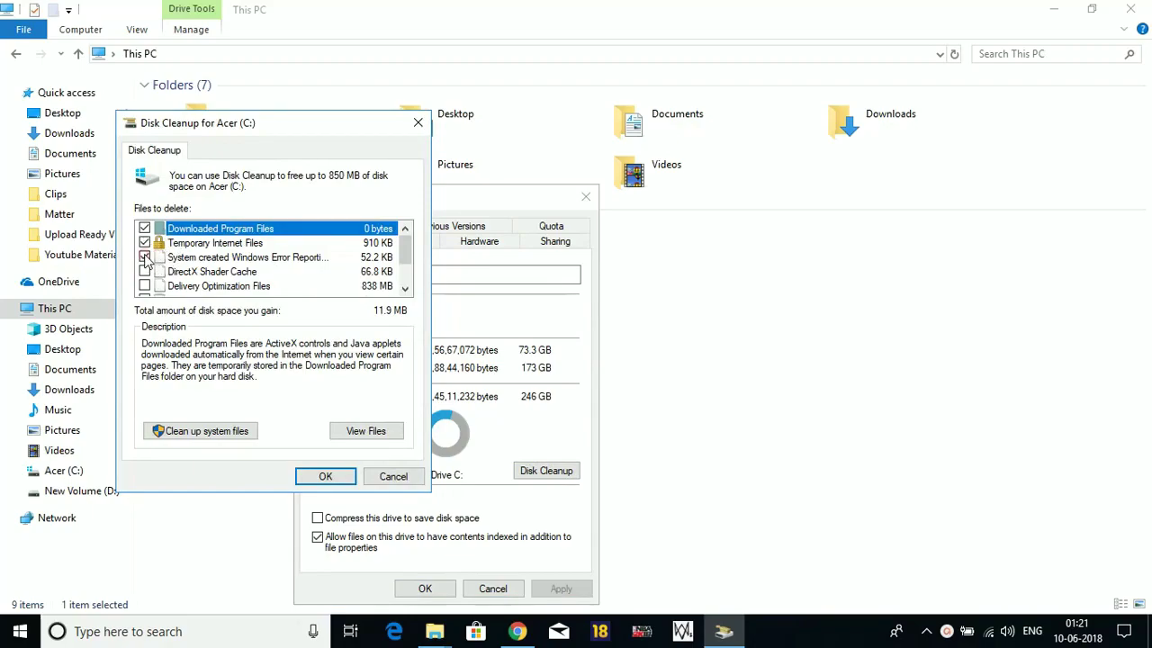
# - Add Recycle Bin and Temporary files to the files to delete and permanently delete the selected files
pyautogui.moveTo(407, 246); pyautogui.dragTo(410, 286)
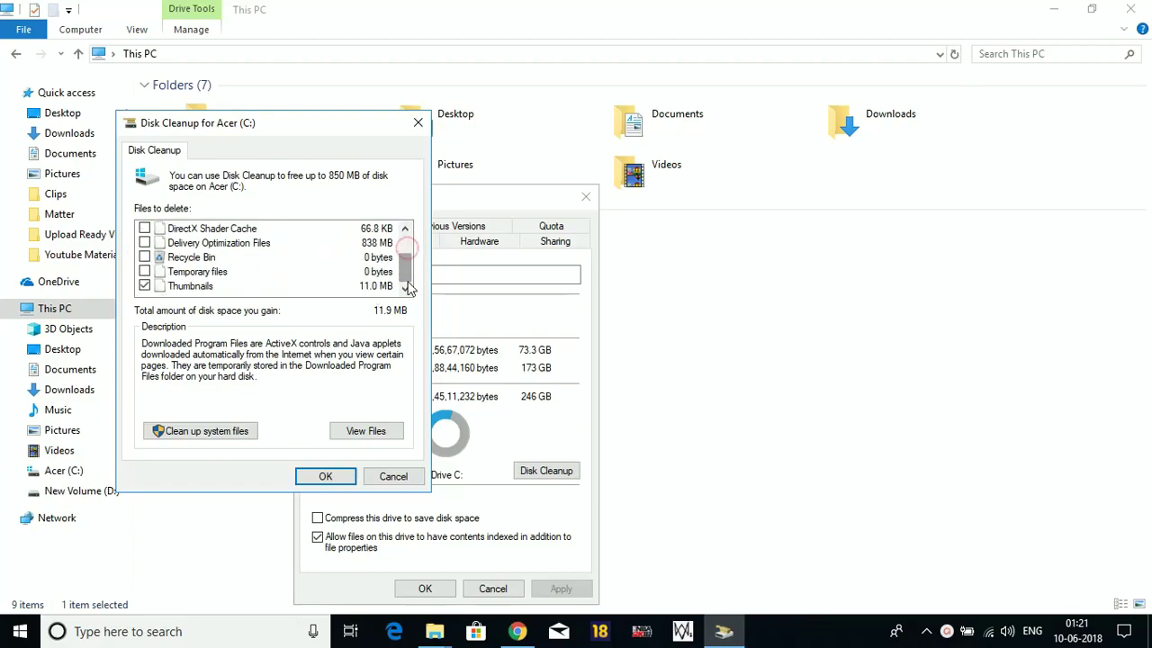
pyautogui.click(144, 257)
pyautogui.click(324, 478)
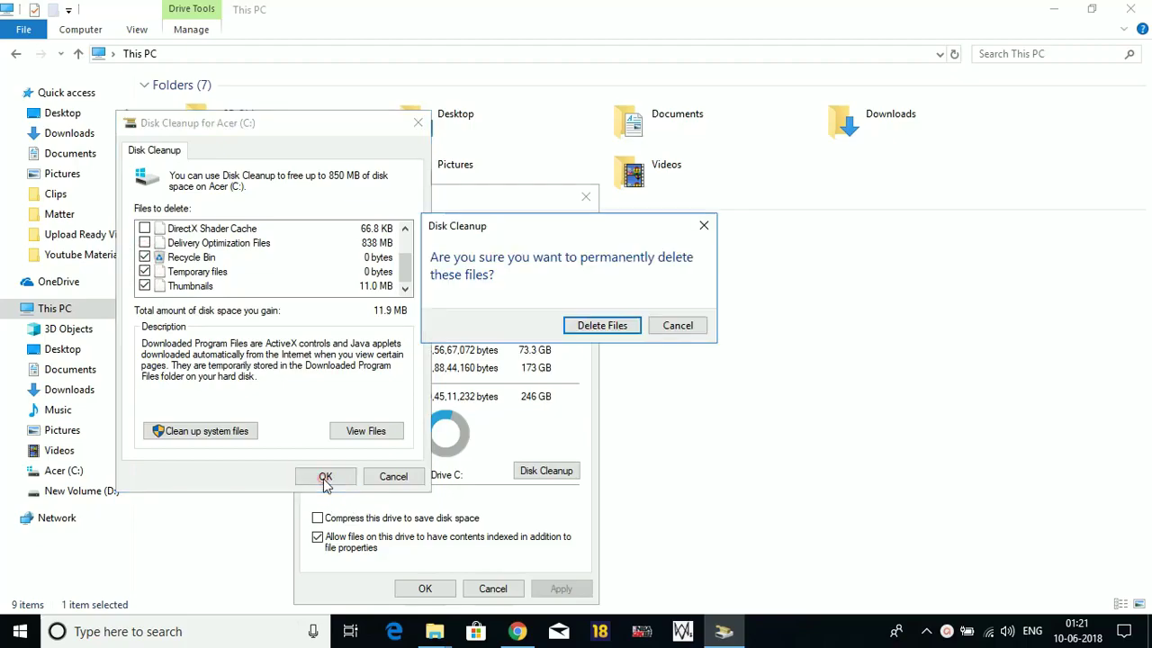
pyautogui.click(596, 328)
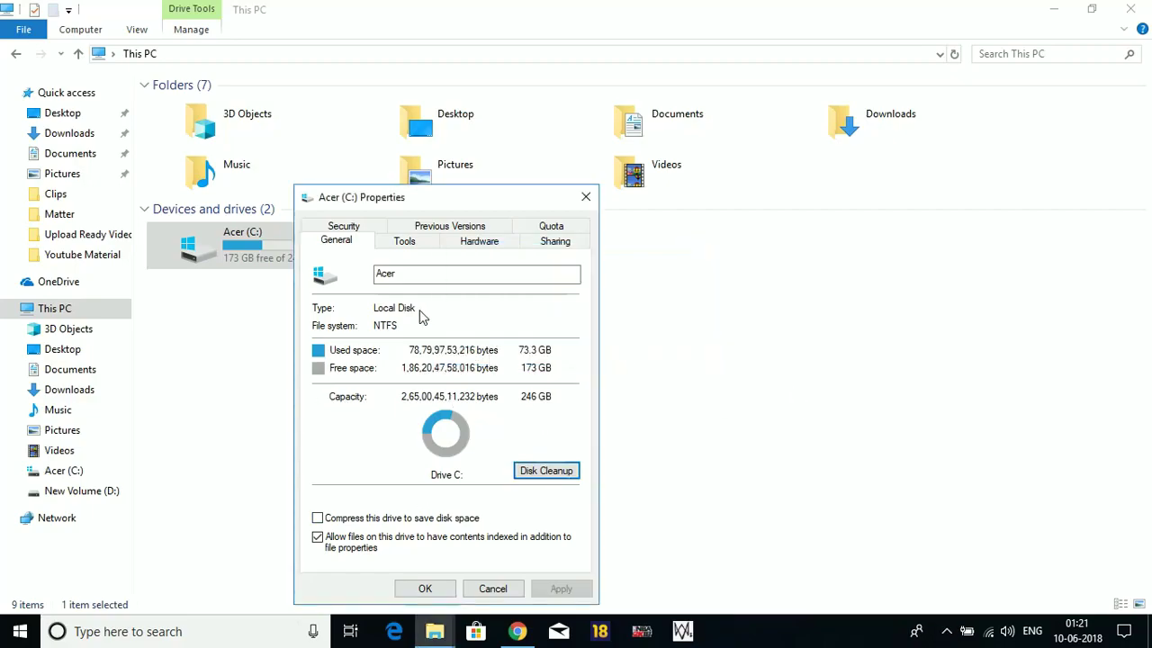
# - Start the file system error check for the Acer (C:) drive and open Optimize Drives
pyautogui.click(405, 241)
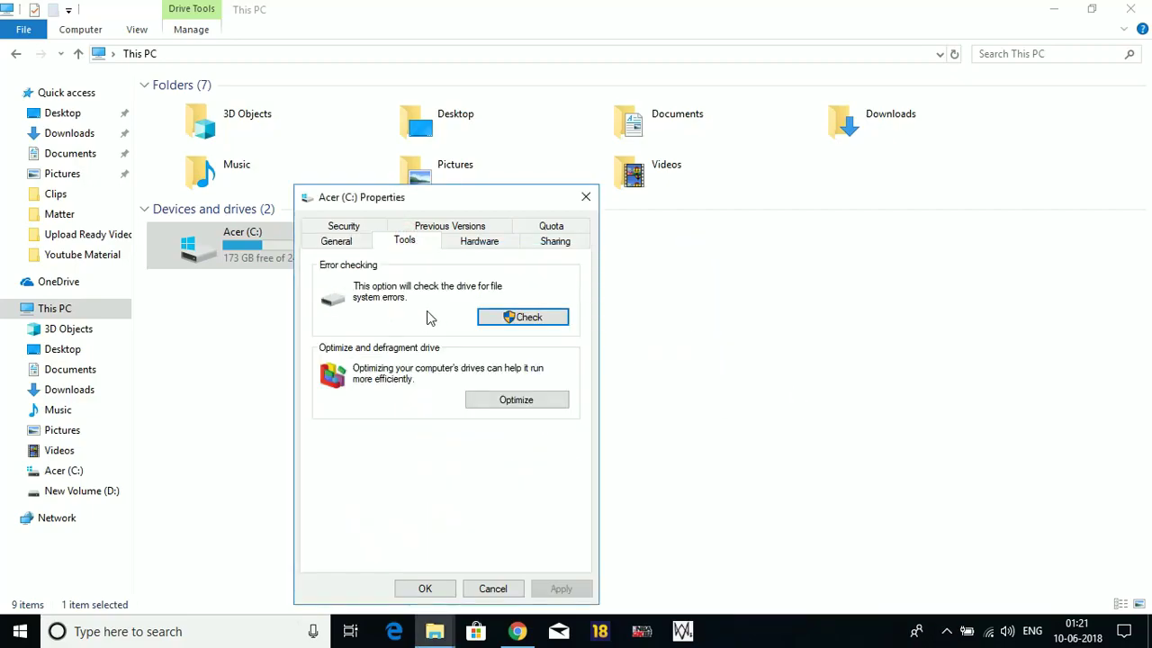
pyautogui.click(495, 322)
pyautogui.click(520, 404)
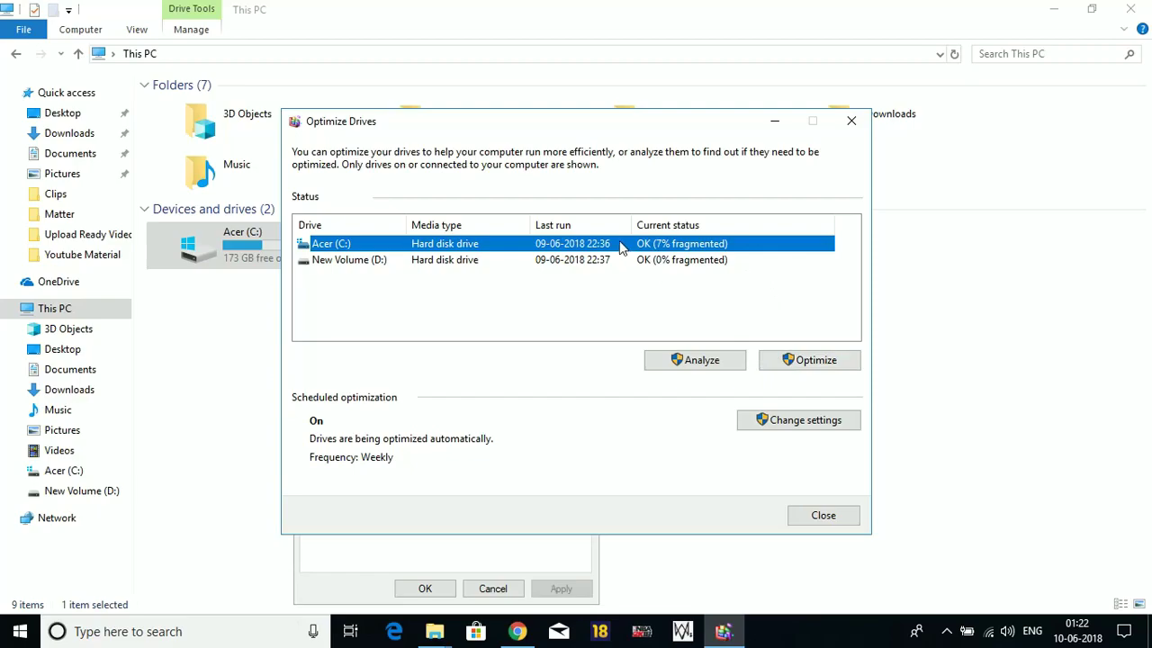
# - Close Optimize Drives, the Acer (C:) properties and the File Explorer window
pyautogui.click(796, 519)
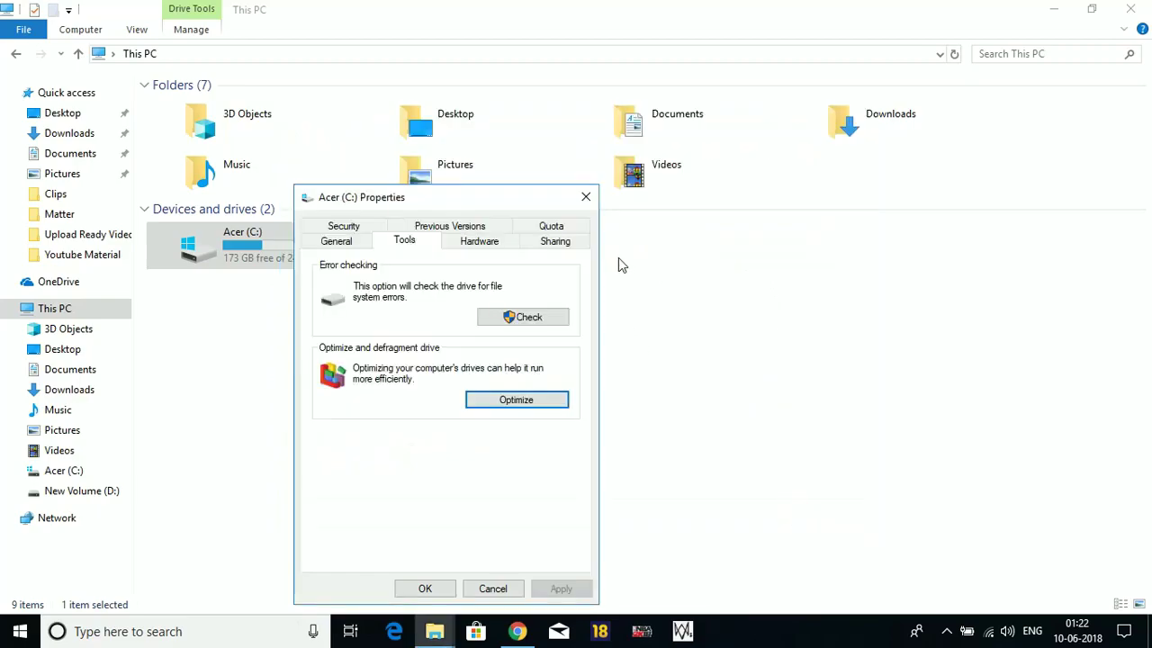
pyautogui.click(585, 196)
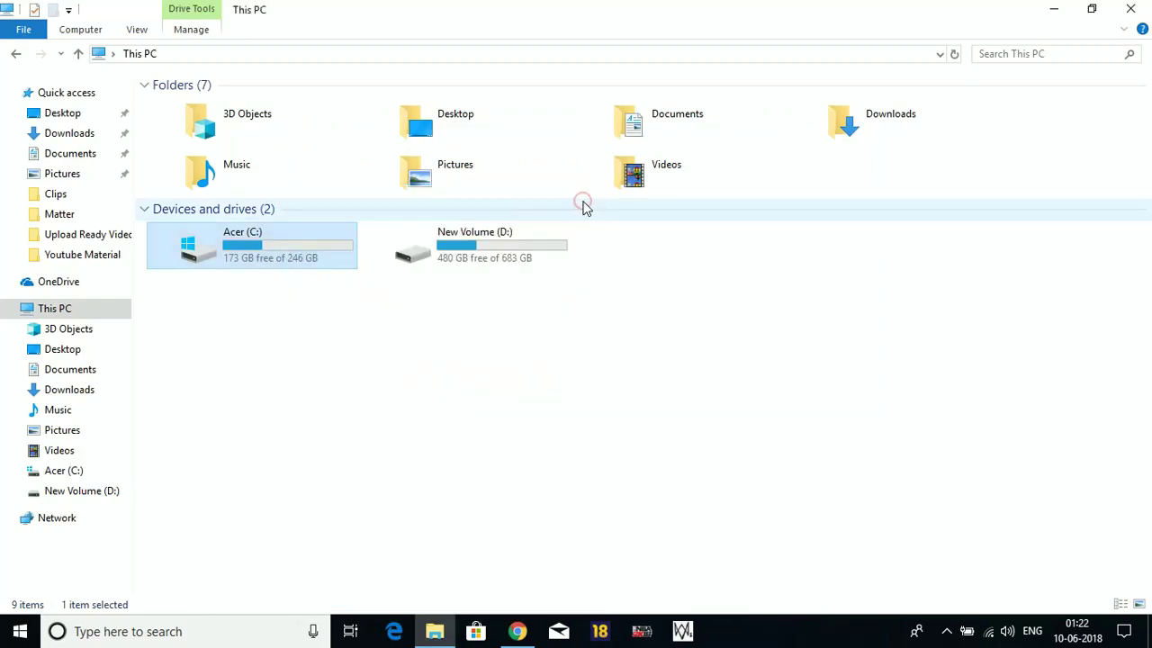
pyautogui.click(1147, 6)
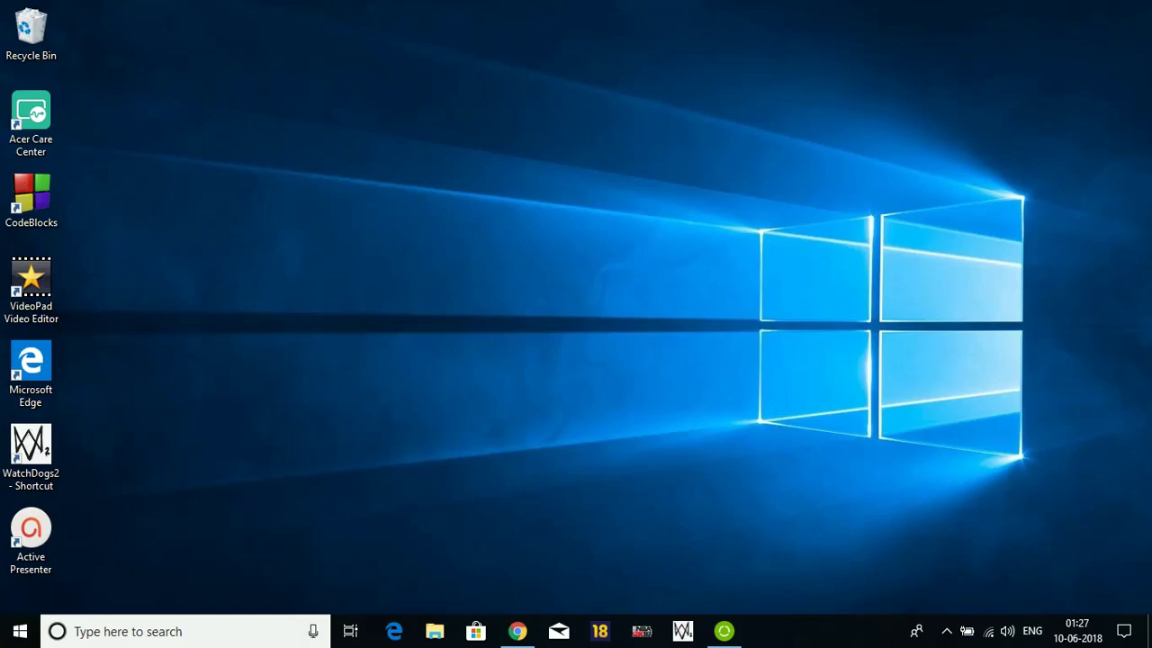
# - Switch to Chrome, view the search results for "download razer cortex game booster" and the Razer Cortex download page, and minimize the browser
pyautogui.click(517, 631)
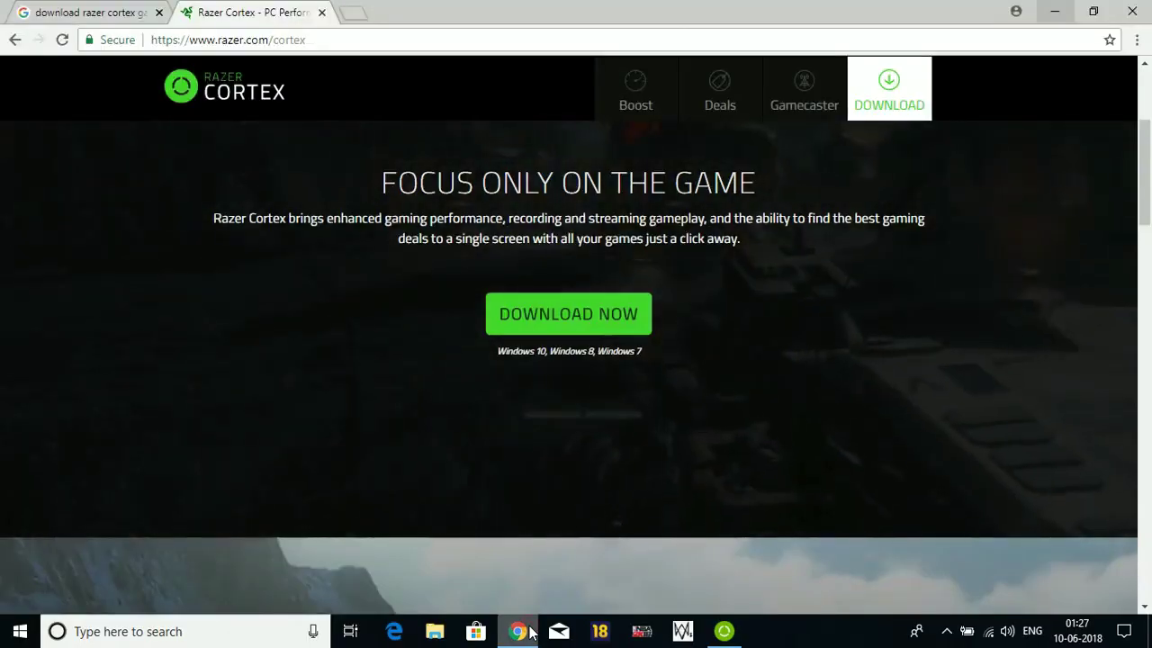
pyautogui.click(99, 7)
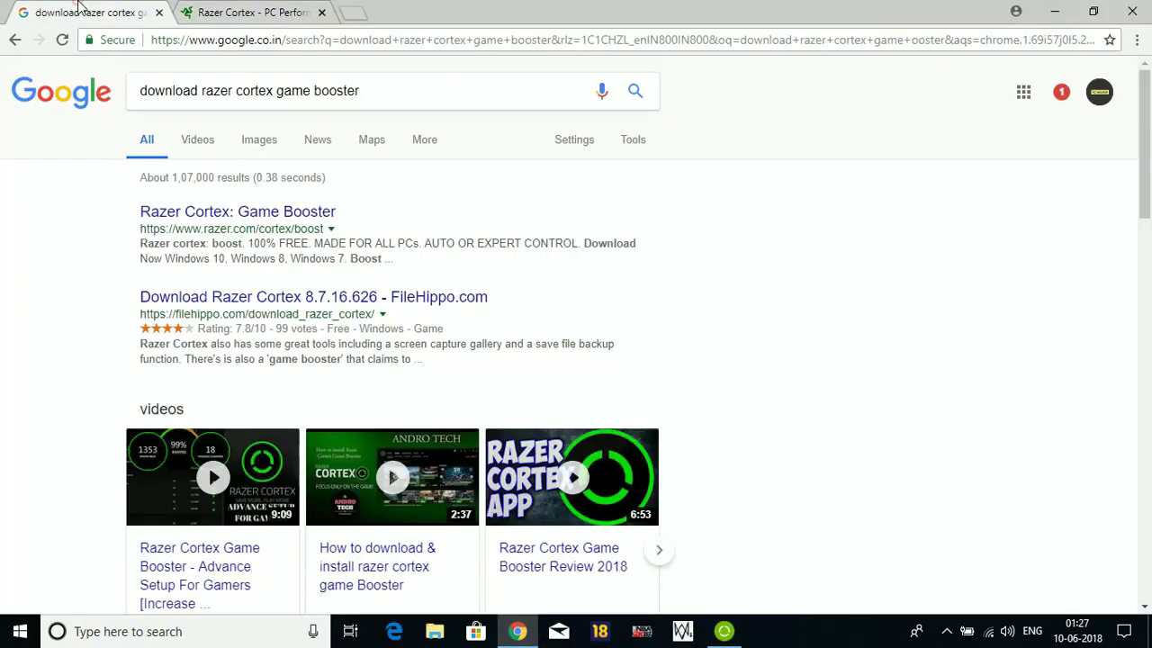
pyautogui.click(147, 91)
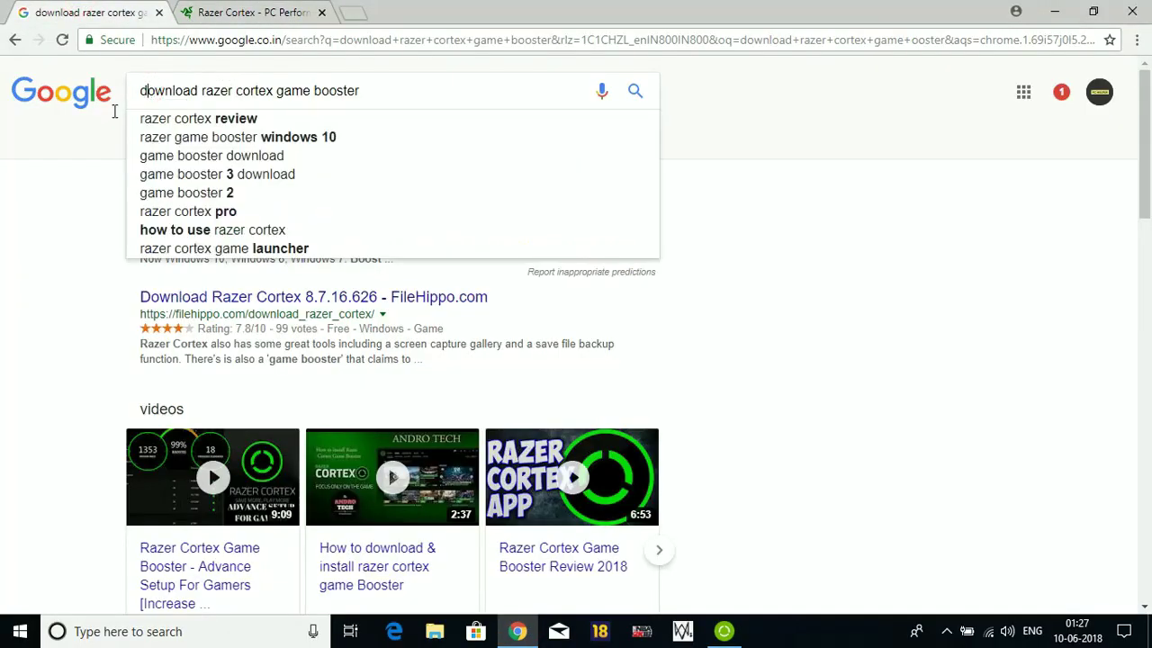
pyautogui.click(39, 173)
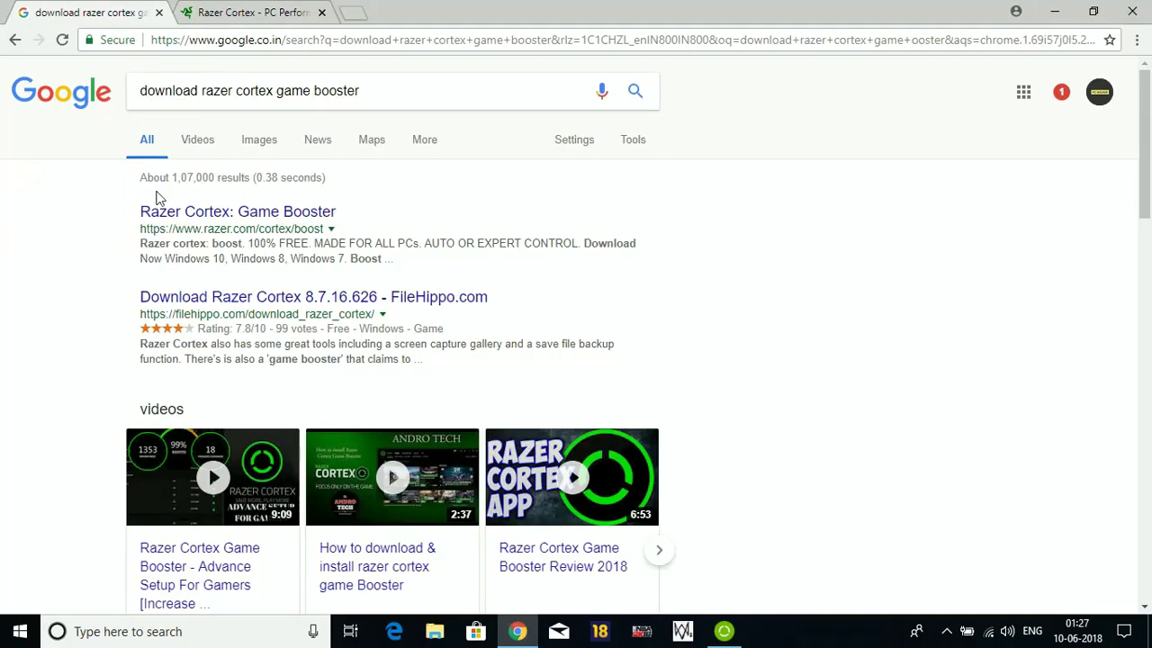
pyautogui.click(240, 217)
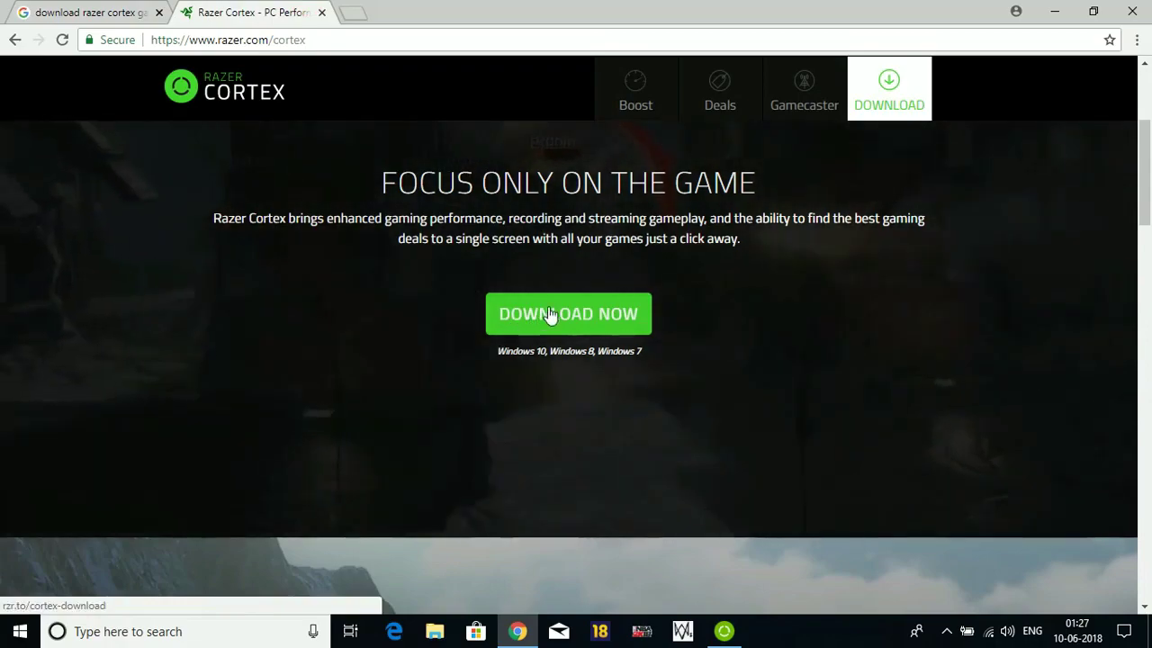
pyautogui.click(1046, 9)
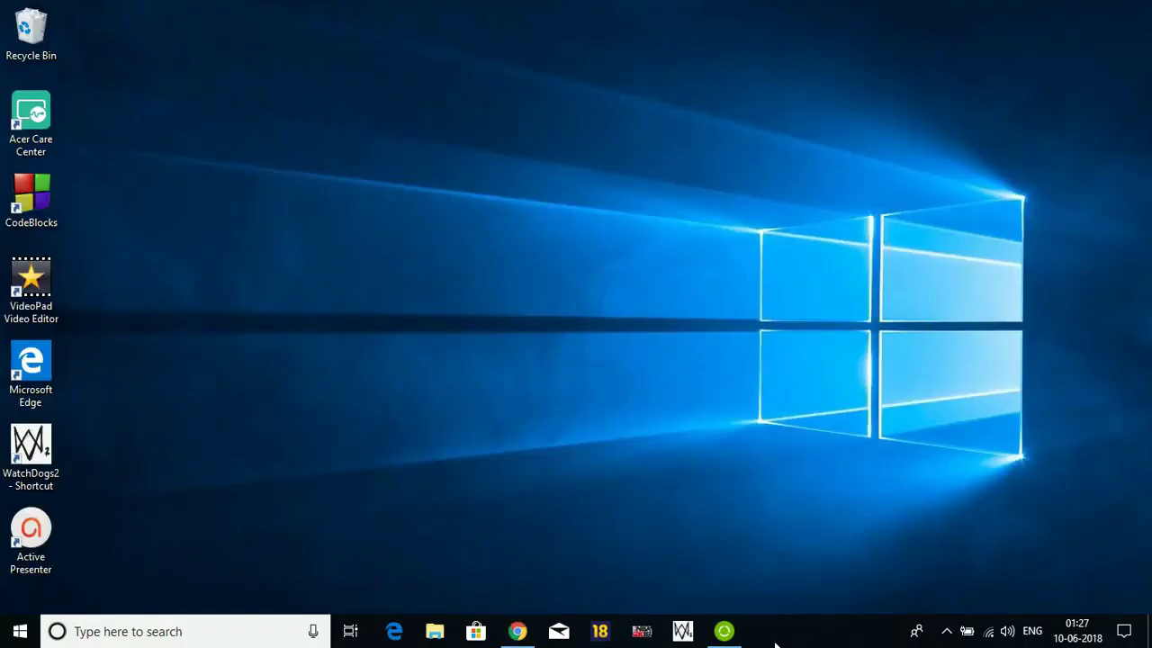
# - Switch to Razer Cortex and view the game library and the Add Games dialog, closing the dialog without adding a game
pyautogui.click(736, 633)
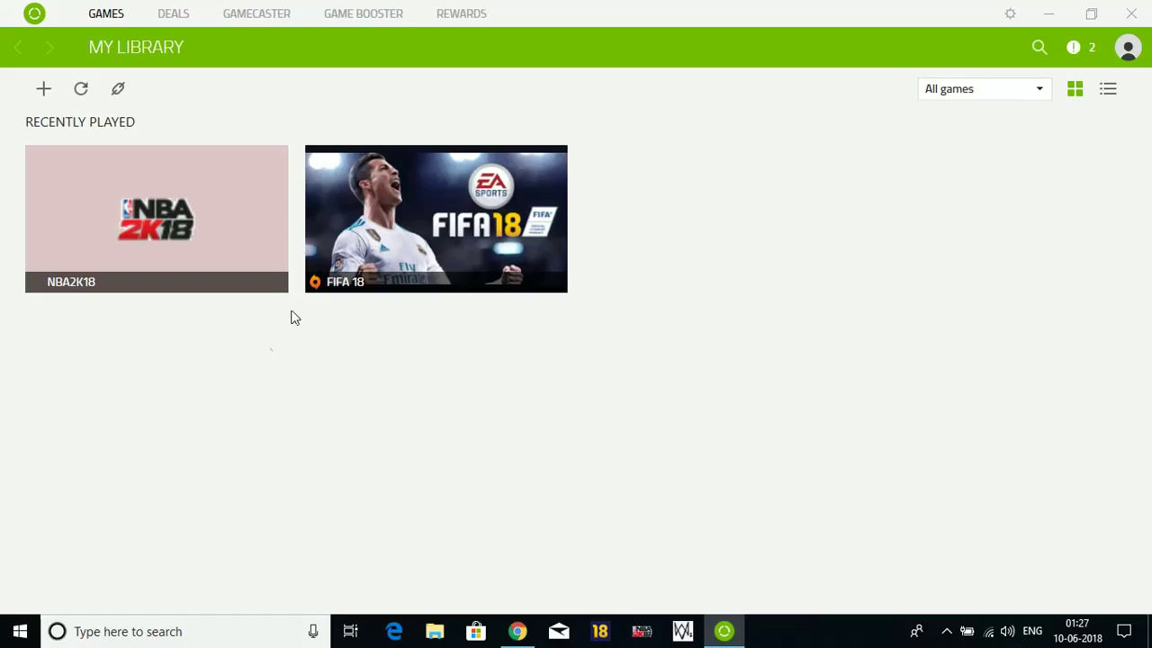
pyautogui.moveTo(347, 245)
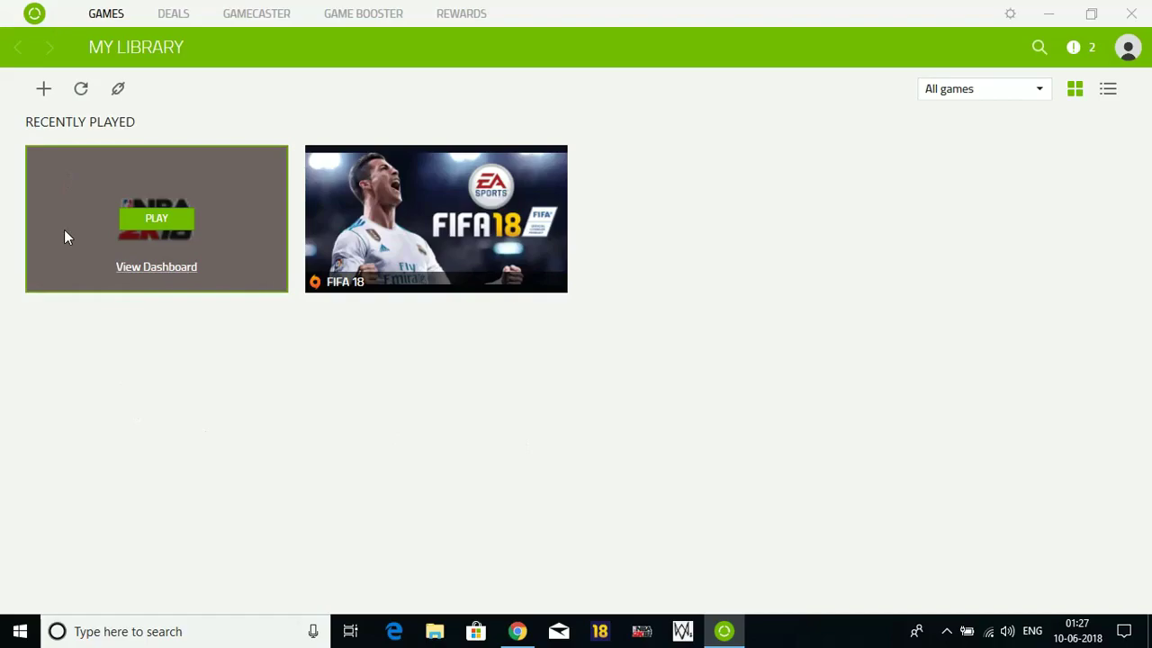
pyautogui.click(43, 92)
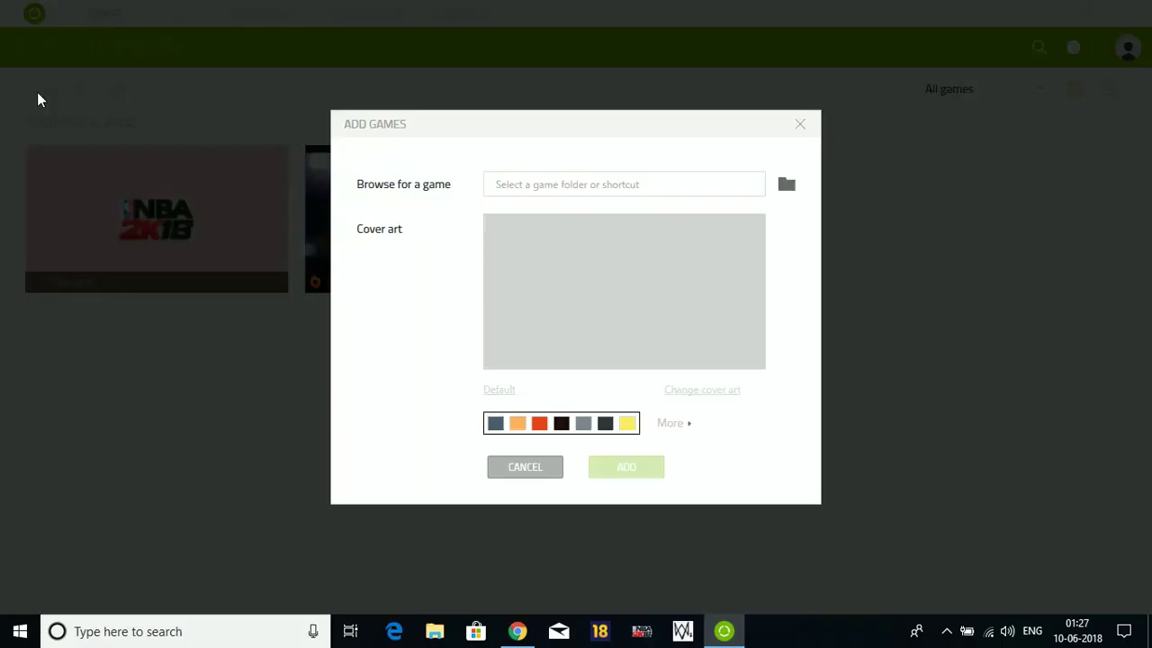
pyautogui.click(800, 121)
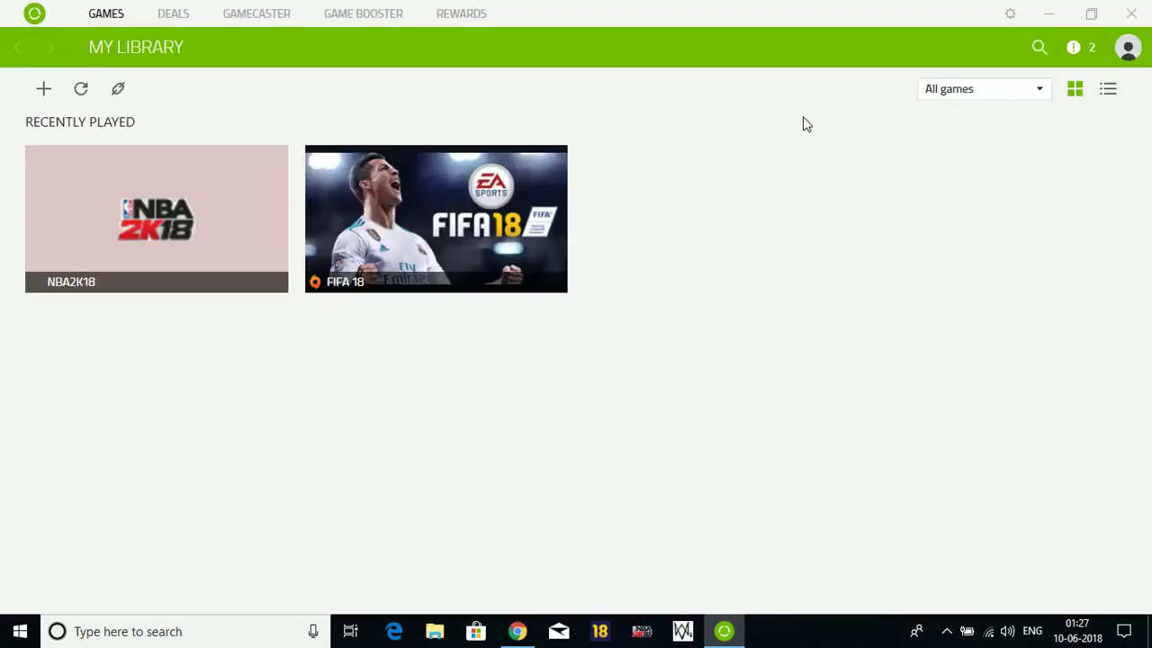
# - Open the NBA2K18 dashboard from the game library and start the game
pyautogui.click(284, 222)
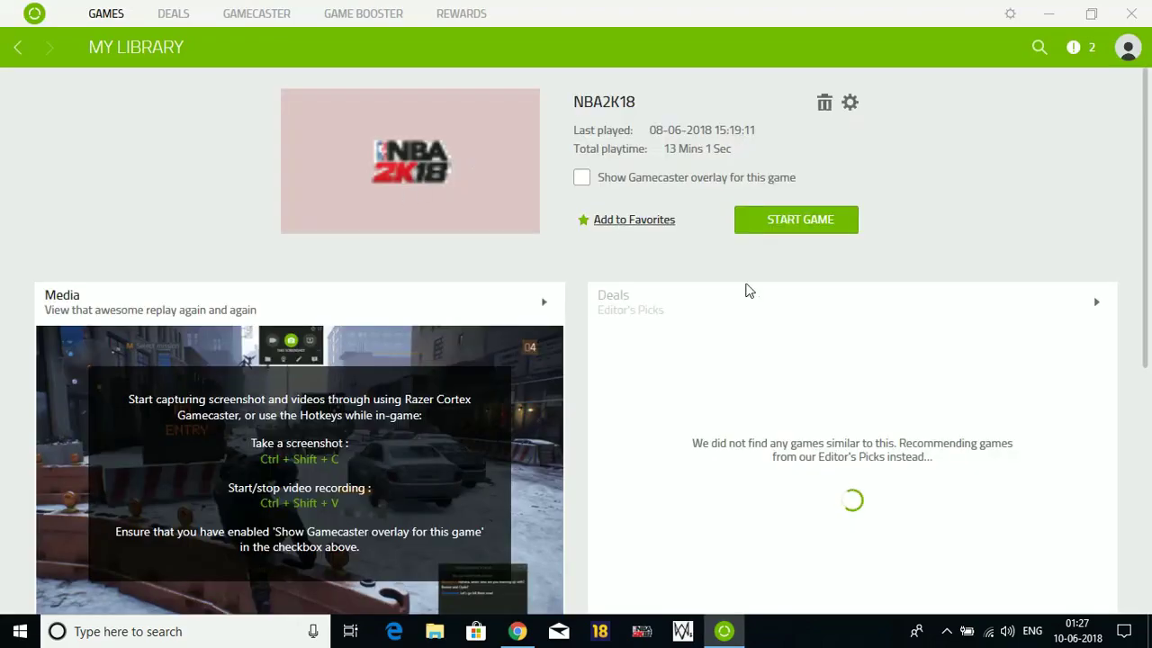
pyautogui.click(795, 219)
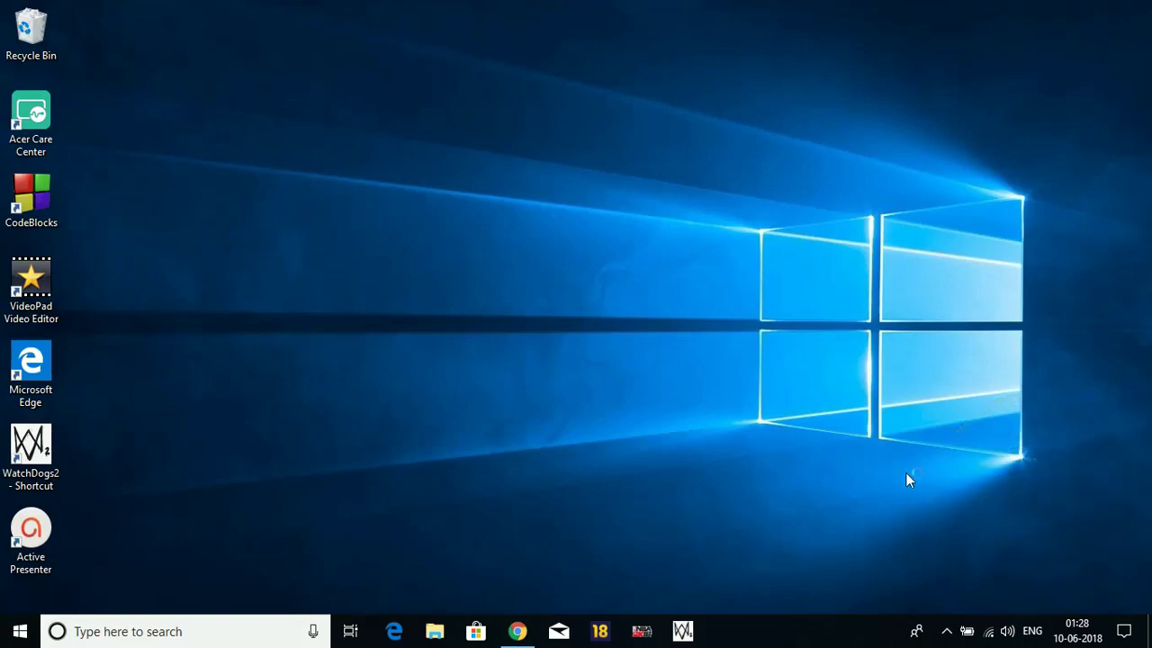
# - Open Task Manager from the desktop and close the Razer Cortex window
pyautogui.rightClick(774, 634)
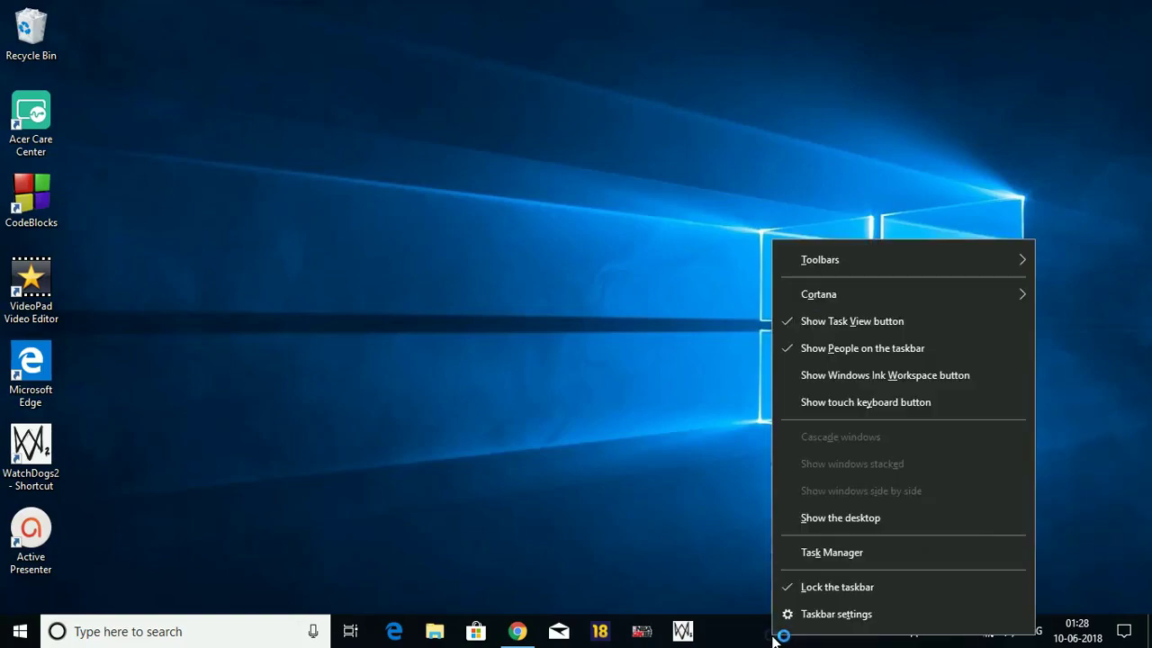
pyautogui.click(828, 552)
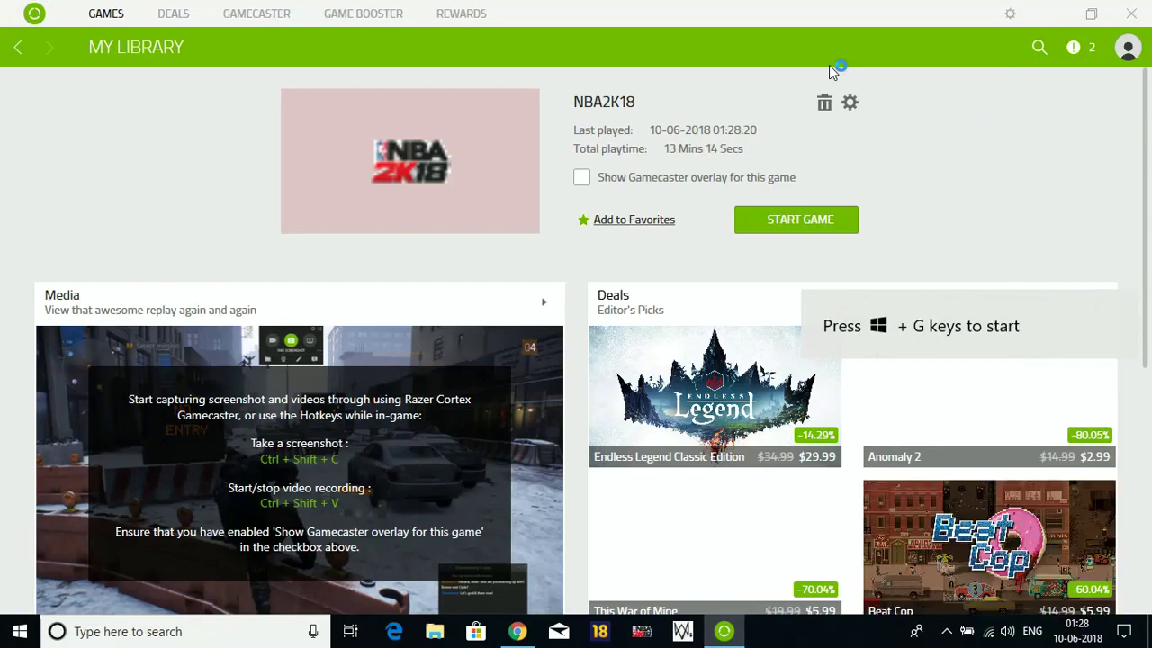
pyautogui.click(1131, 14)
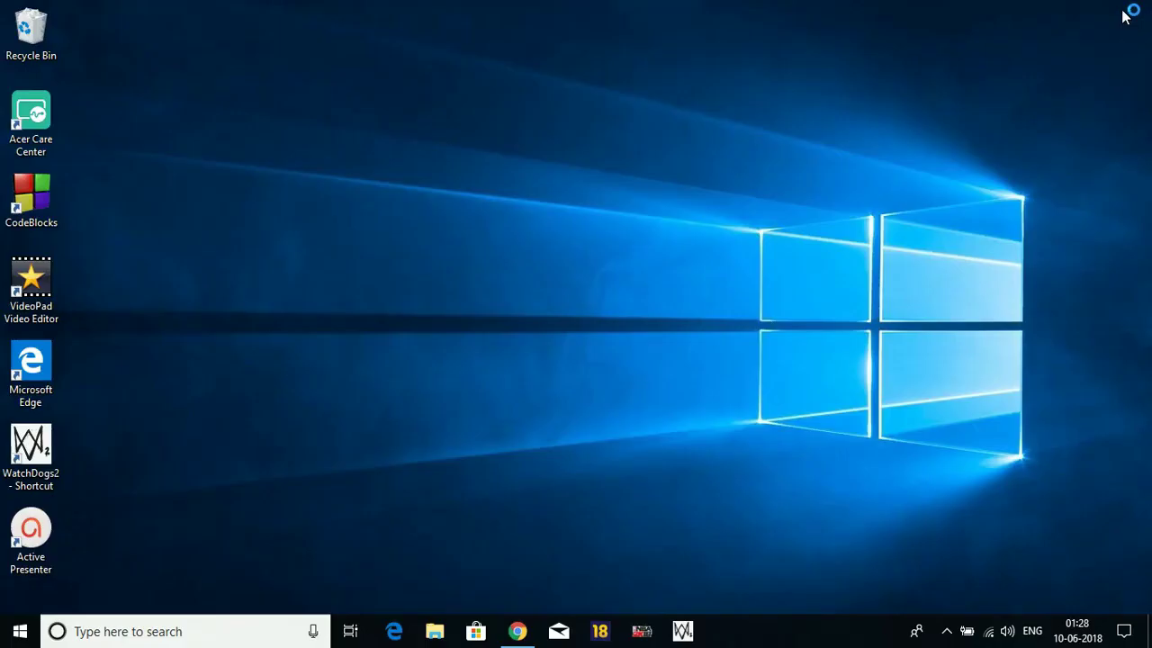